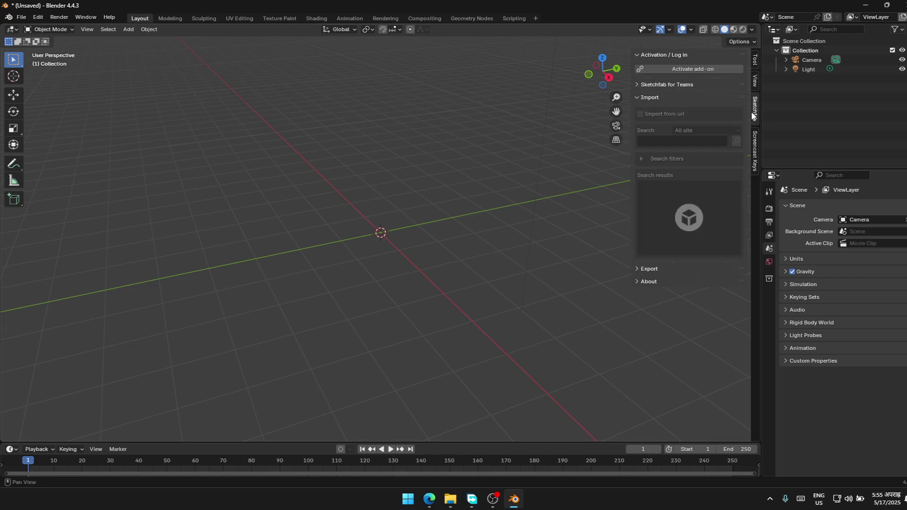
Activate the Sketchfab add-on and search the whole site for SUPRA.
{"action": "left_click", "coordinate": [694, 70]}
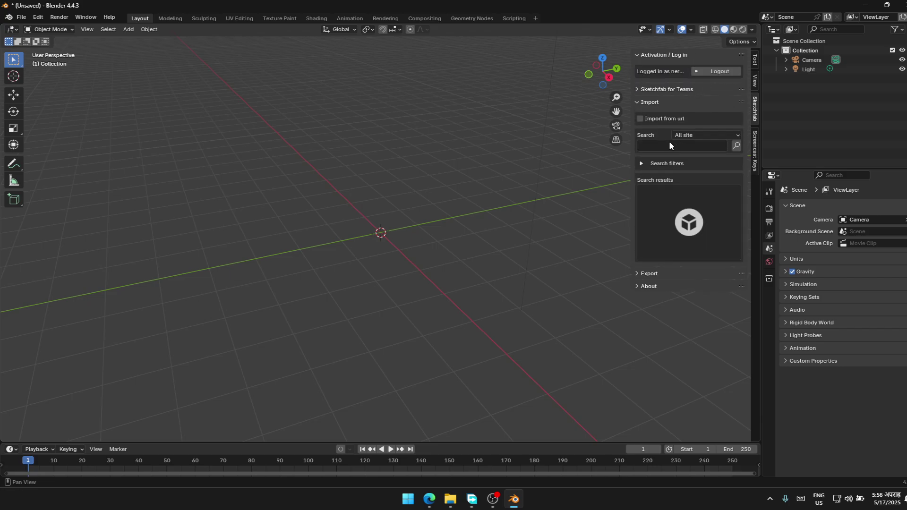
{"action": "left_click", "coordinate": [667, 146]}
{"action": "type", "text": "S"}
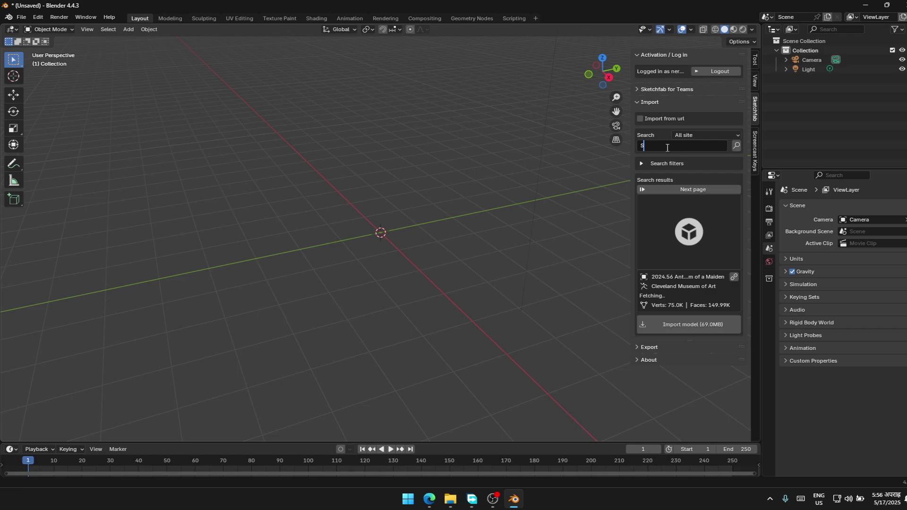
{"action": "type", "text": "UPRA"}
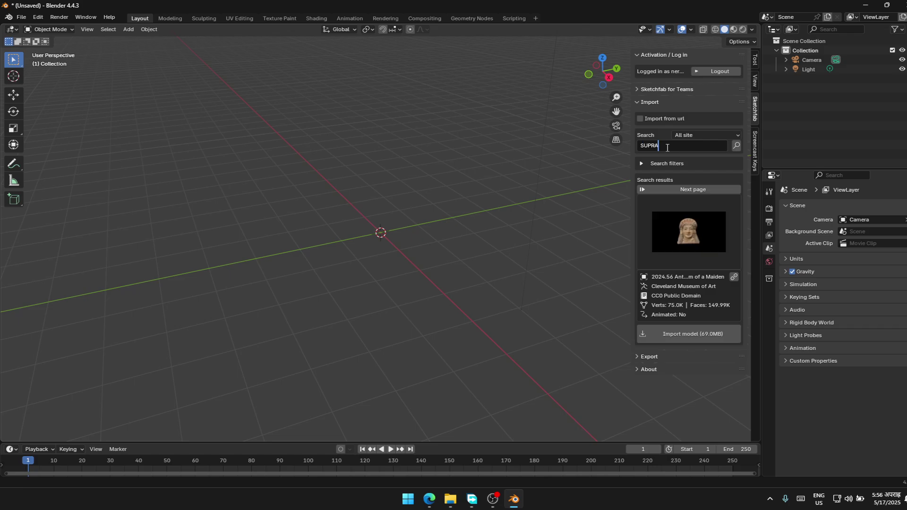
{"action": "key", "text": "Return"}
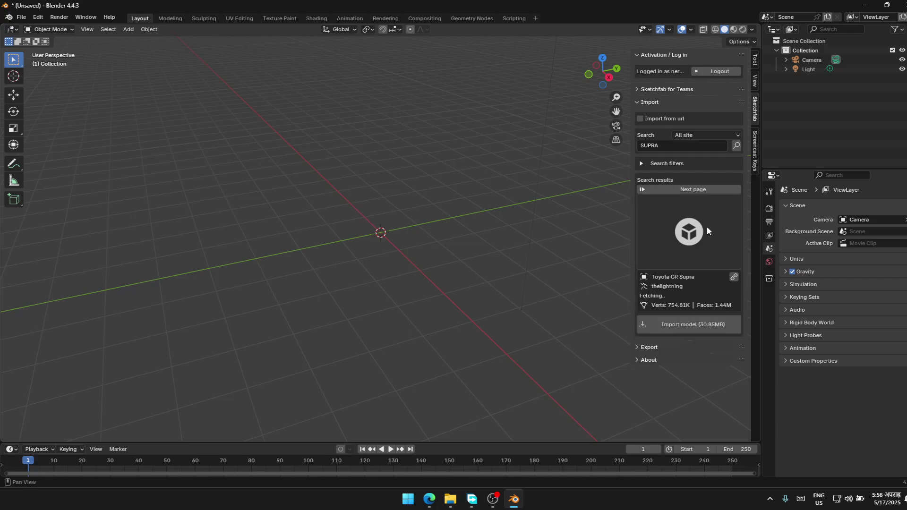
Choose the red Toyota GR Supra from the search results, import the model into the scene and deselect it.
{"action": "left_click", "coordinate": [698, 231]}
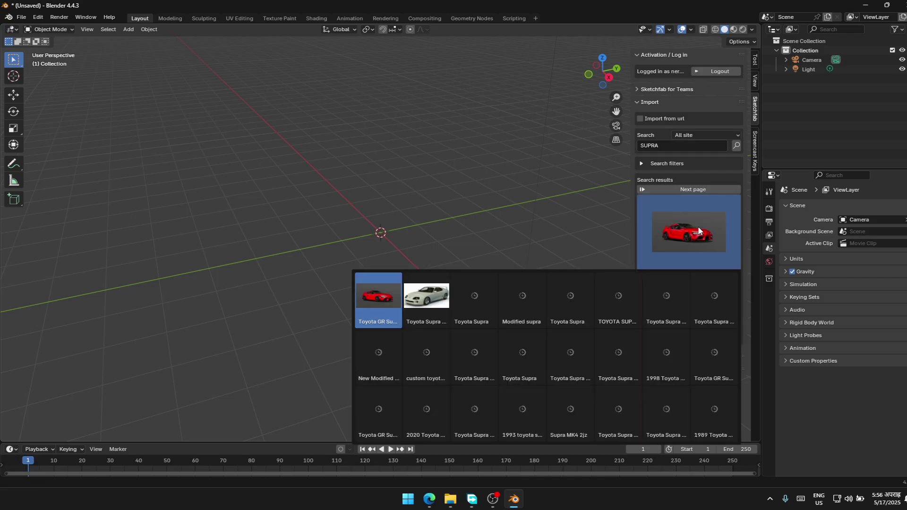
{"action": "left_click", "coordinate": [699, 231]}
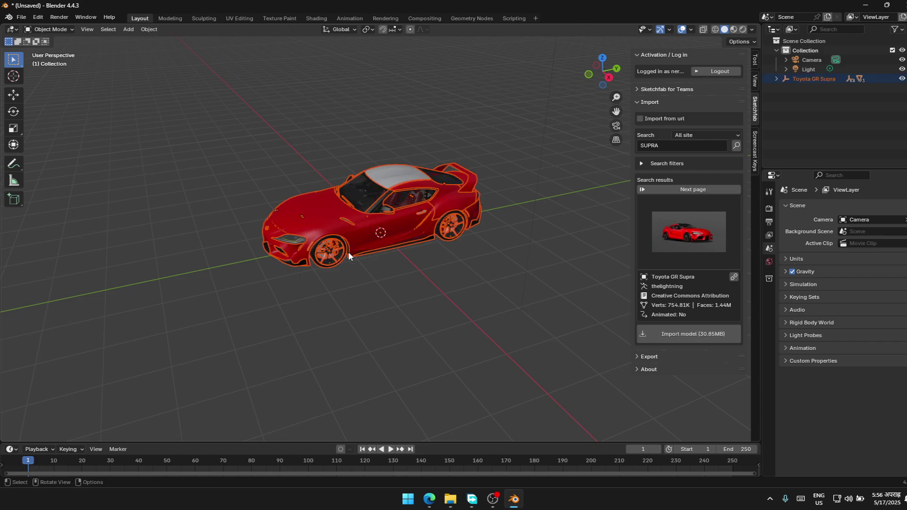
{"action": "scroll", "coordinate": [348, 252], "scroll_direction": "up", "scroll_amount": 5}
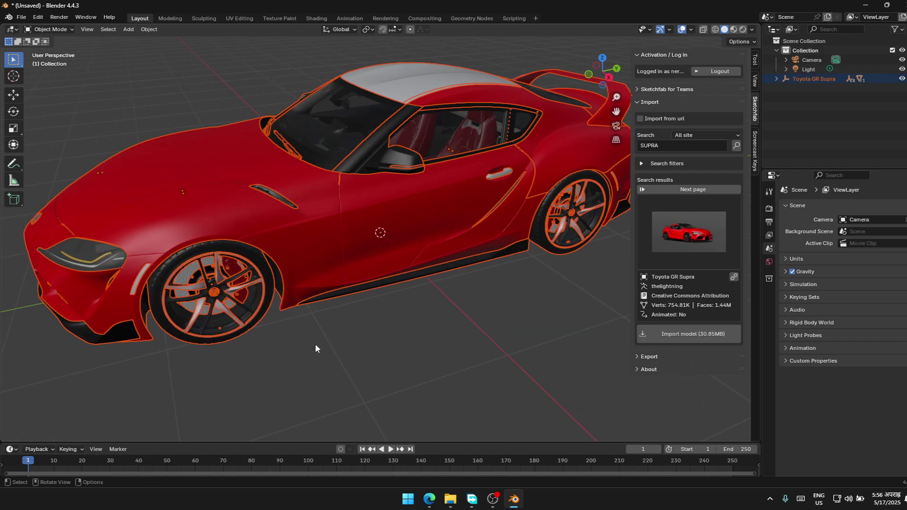
{"action": "middle_click_drag", "start_coordinate": [316, 348], "coordinate": [294, 309]}
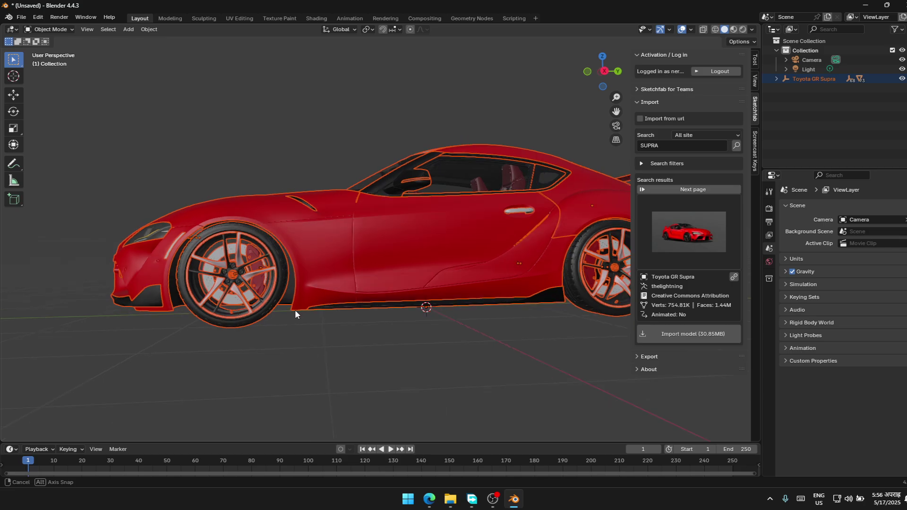
{"action": "left_click", "coordinate": [267, 327]}
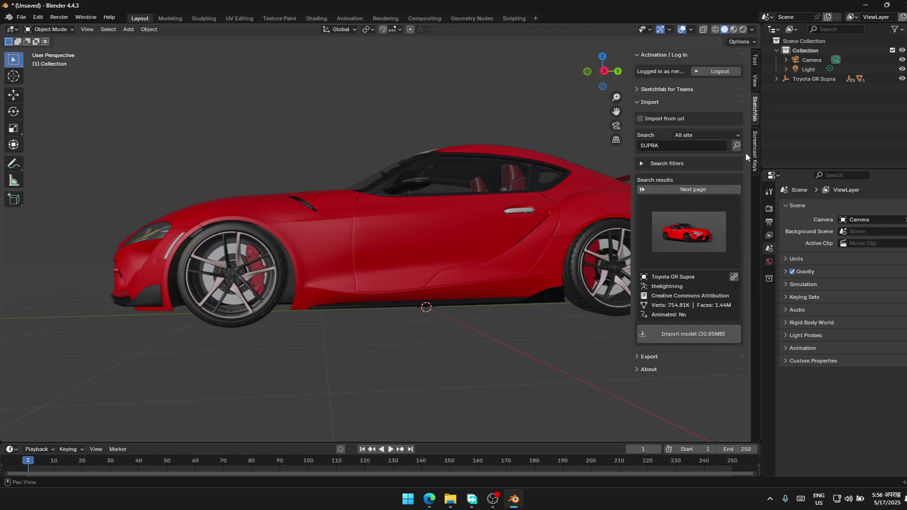
Enable the Screencast Keys display and hide the sidebar.
{"action": "left_click", "coordinate": [755, 166]}
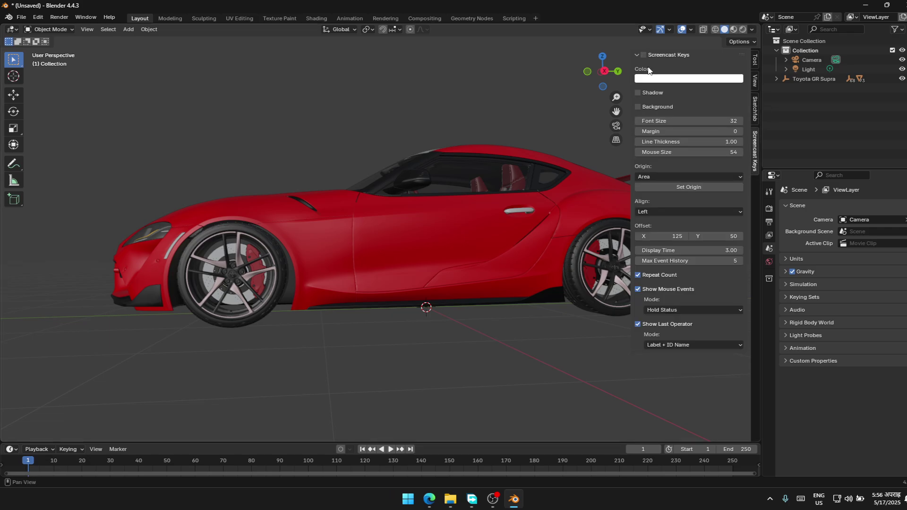
{"action": "left_click", "coordinate": [643, 55]}
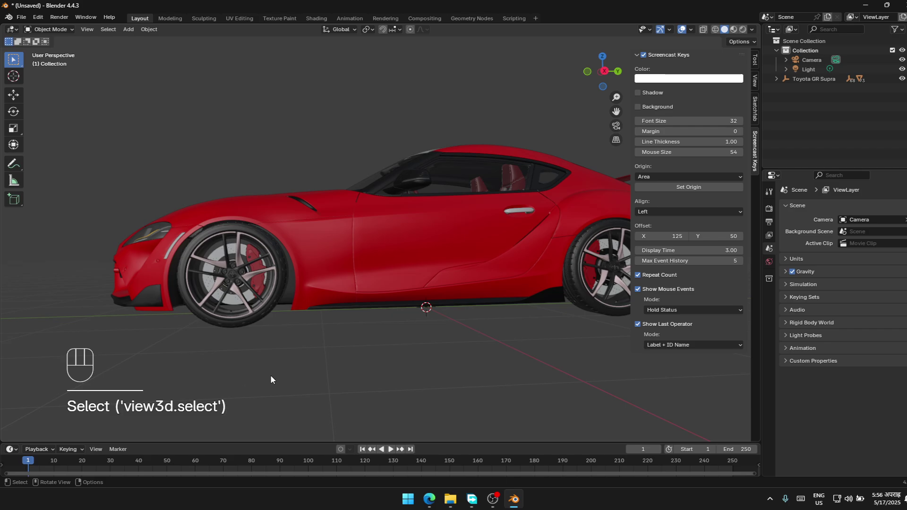
{"action": "key", "text": "n"}
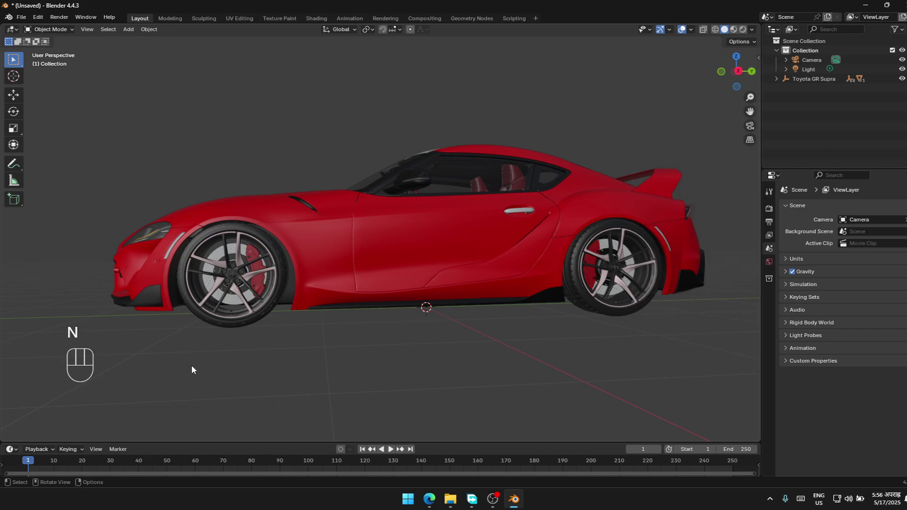
Select the front wheel's tyre, rim, brake disc and chrome hub parts, checking the selection by temporarily hiding it.
{"action": "scroll", "coordinate": [180, 351], "scroll_direction": "up", "scroll_amount": 3}
{"action": "middle_click_drag", "start_coordinate": [175, 350], "coordinate": [442, 325], "text": "shift"}
{"action": "scroll", "coordinate": [405, 383], "scroll_direction": "up", "scroll_amount": 2}
{"action": "scroll", "coordinate": [342, 370], "scroll_direction": "up", "scroll_amount": 1}
{"action": "left_click", "coordinate": [289, 287], "text": "shift"}
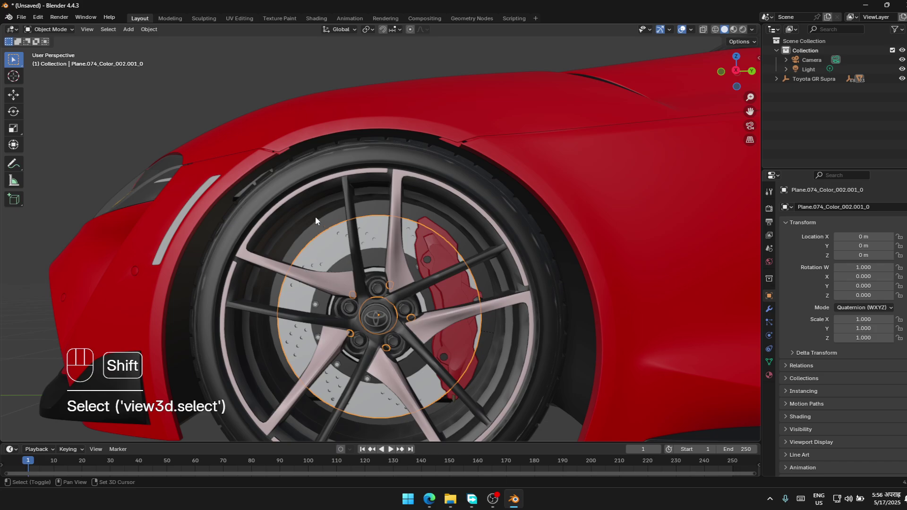
{"action": "left_click", "coordinate": [292, 183], "text": "shift"}
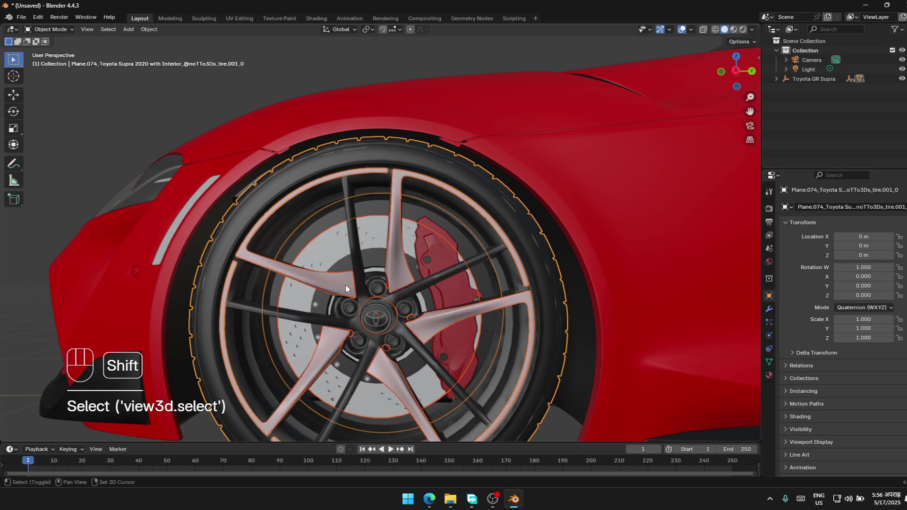
{"action": "left_click", "coordinate": [343, 261], "text": "shift"}
{"action": "left_click", "coordinate": [373, 303], "text": "shift"}
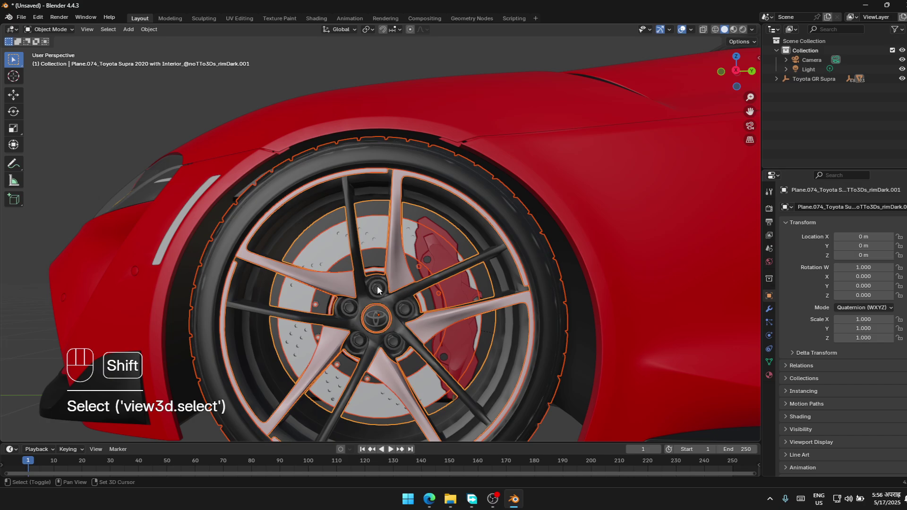
{"action": "left_click", "coordinate": [378, 287], "text": "shift"}
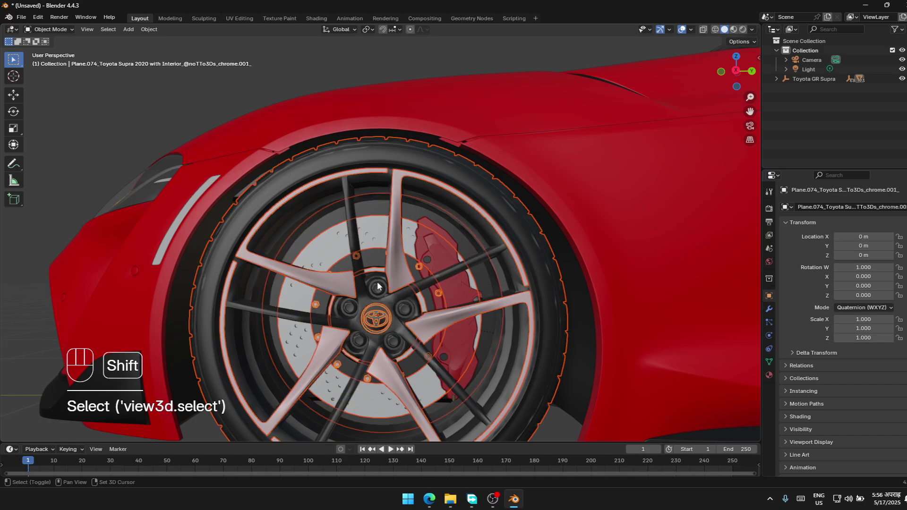
{"action": "left_click", "coordinate": [377, 285], "text": "shift"}
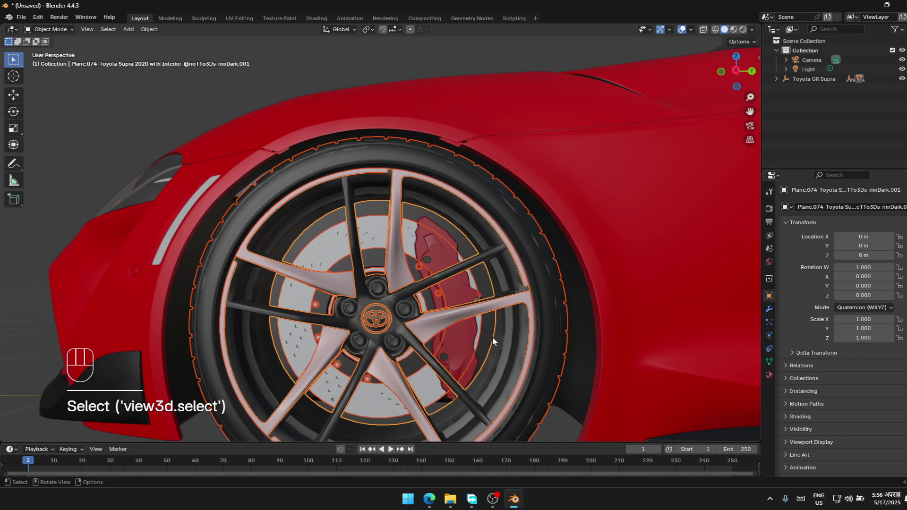
{"action": "key", "text": "h"}
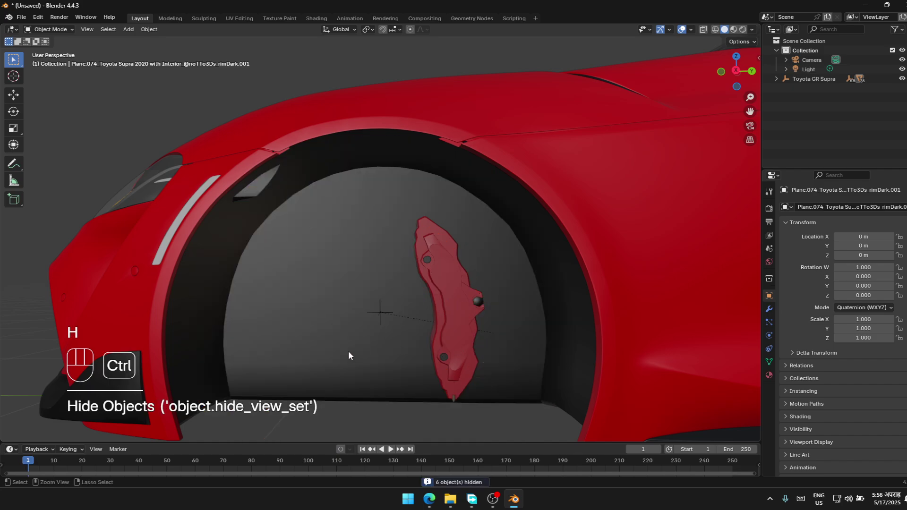
{"action": "key", "text": "ctrl+z"}
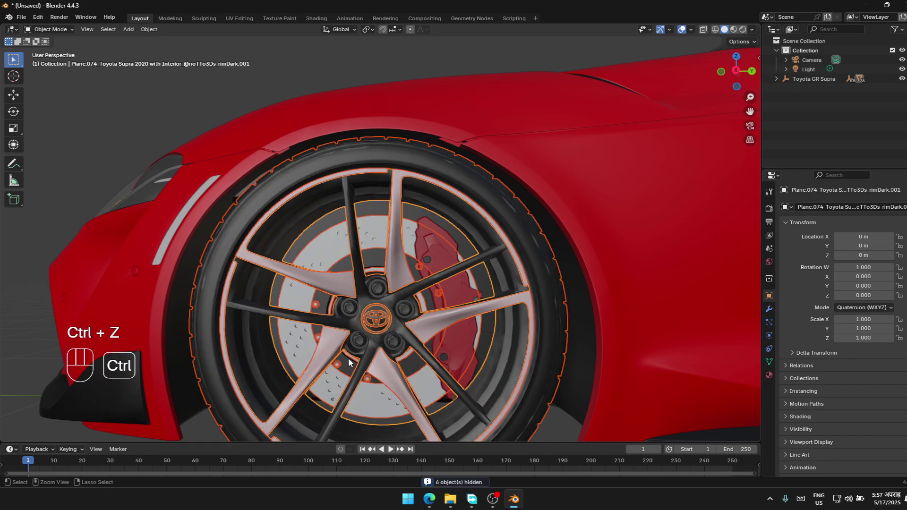
Join the selected front wheel parts into one object and set its origin to Center of Mass (Surface).
{"action": "key", "text": "ctrl+j"}
{"action": "right_click", "coordinate": [203, 361]}
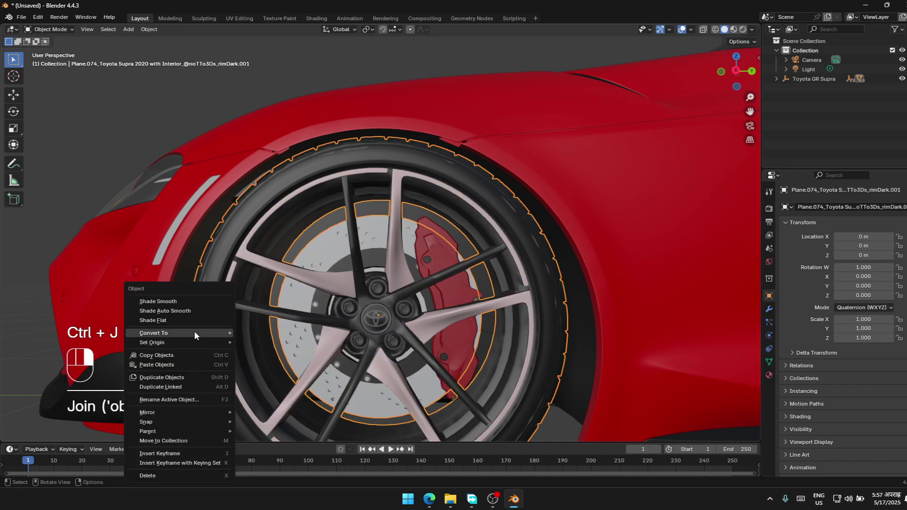
{"action": "mouse_move", "coordinate": [192, 343]}
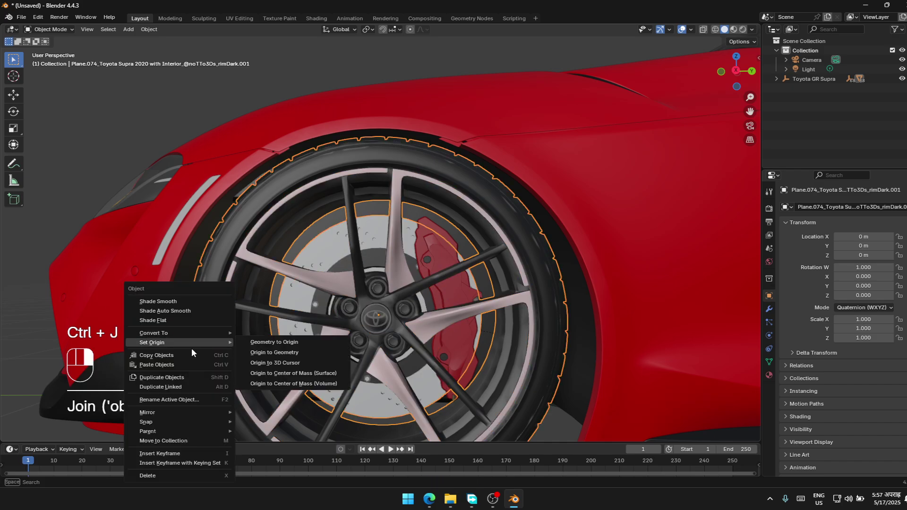
{"action": "left_click", "coordinate": [269, 374]}
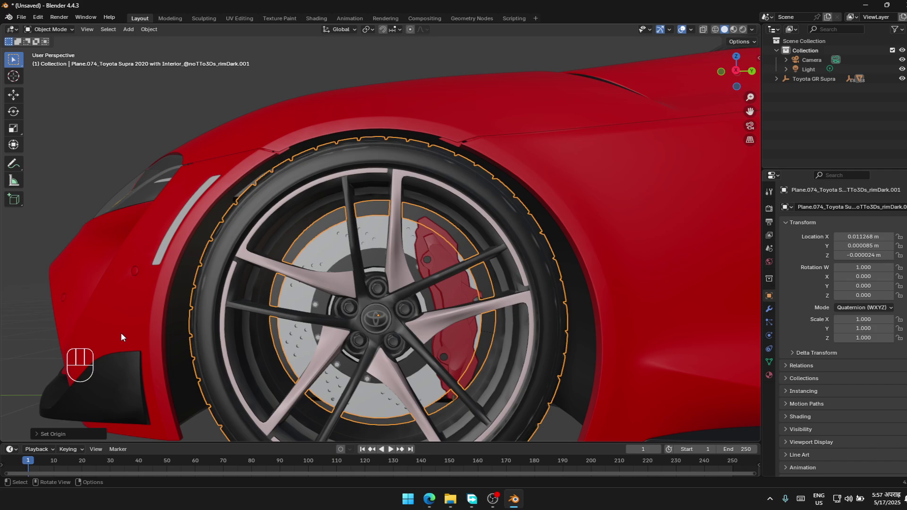
Clear the front wheel's parent while keeping its transformation, and move the wheel to a new collection named car.
{"action": "key", "text": "alt+p"}
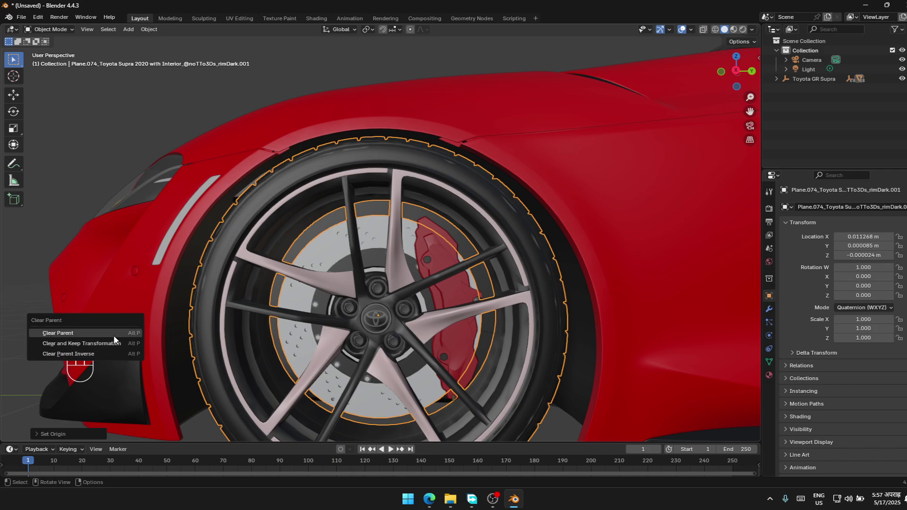
{"action": "left_click", "coordinate": [110, 343]}
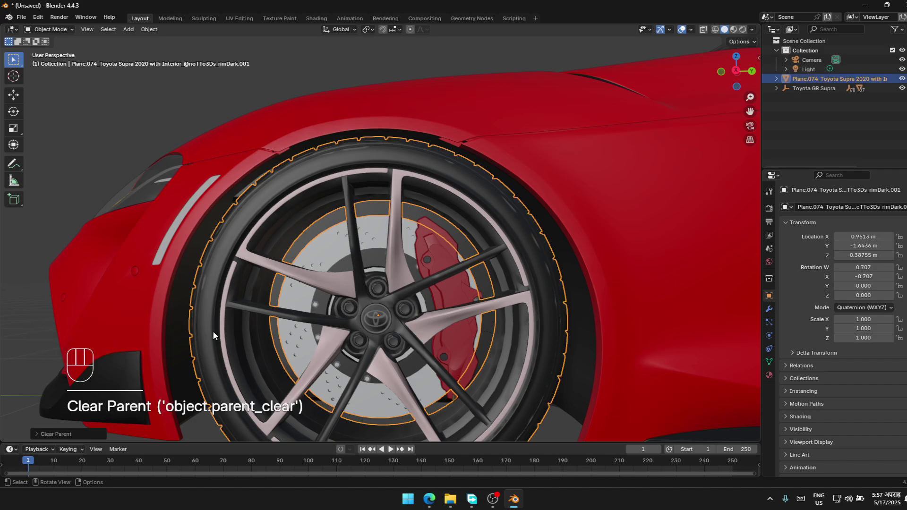
{"action": "key", "text": "m"}
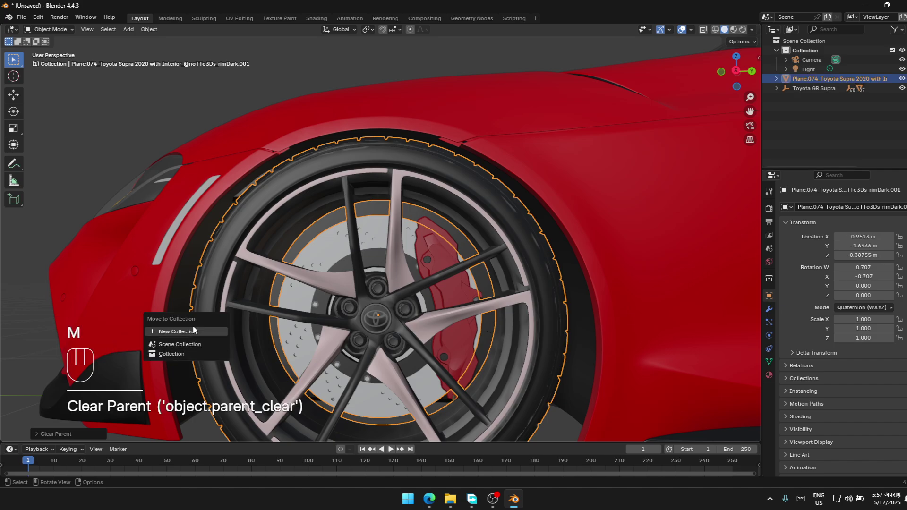
{"action": "left_click", "coordinate": [191, 332]}
{"action": "type", "text": "car"}
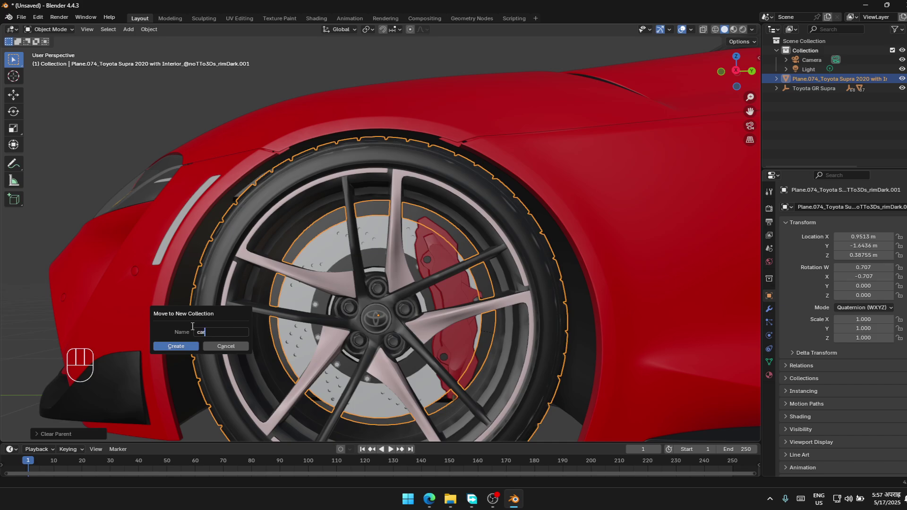
{"action": "left_click", "coordinate": [177, 348]}
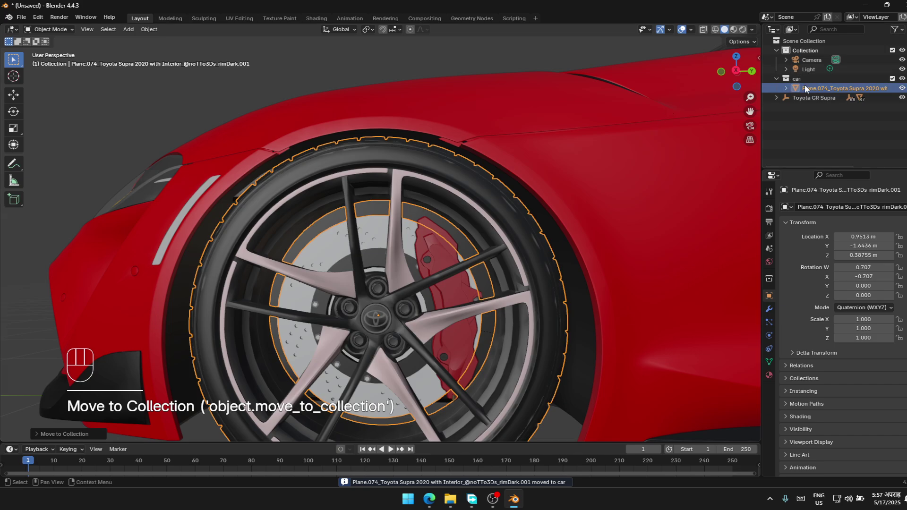
Select the rear wheel's brake disc, light rim, dark rim, tyre and chrome parts on the same side of the car.
{"action": "left_click", "coordinate": [579, 247]}
{"action": "scroll", "coordinate": [580, 248], "scroll_direction": "down", "scroll_amount": 4}
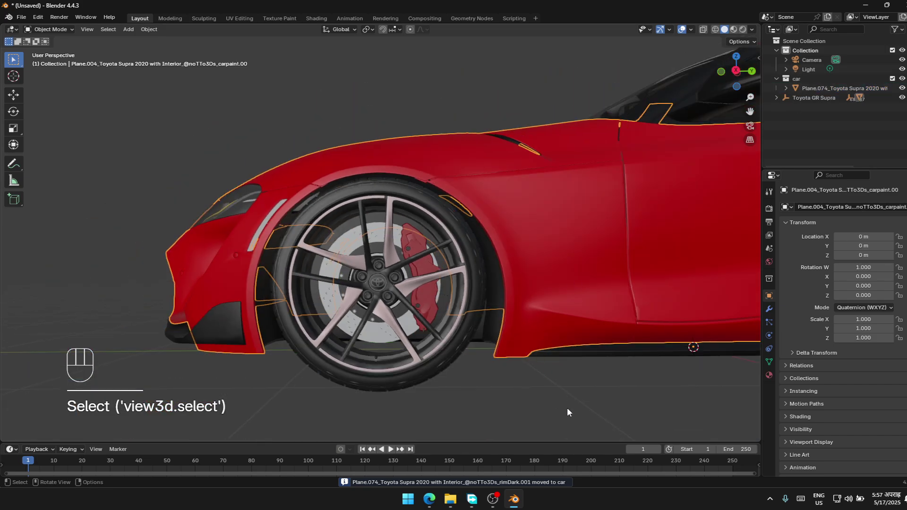
{"action": "middle_click_drag", "start_coordinate": [649, 369], "coordinate": [576, 361], "text": "shift"}
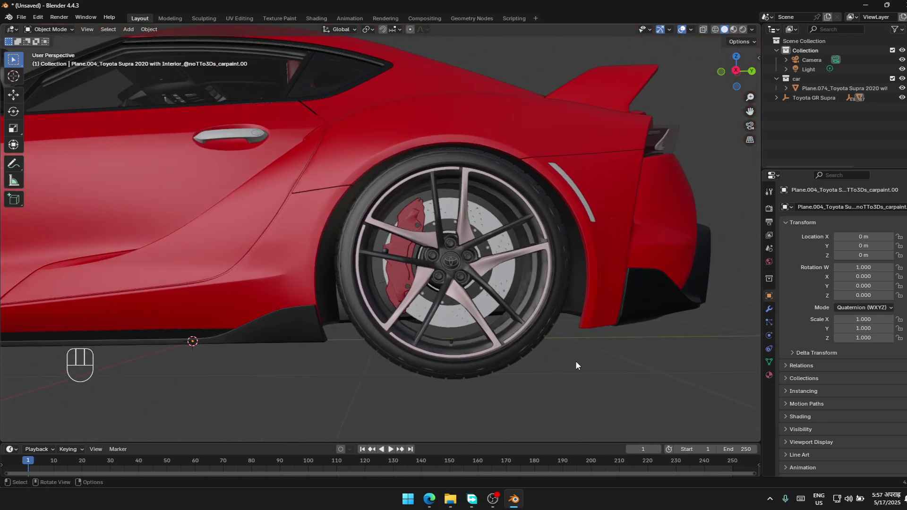
{"action": "scroll", "coordinate": [615, 370], "scroll_direction": "up", "scroll_amount": 2}
{"action": "left_click", "coordinate": [539, 223]}
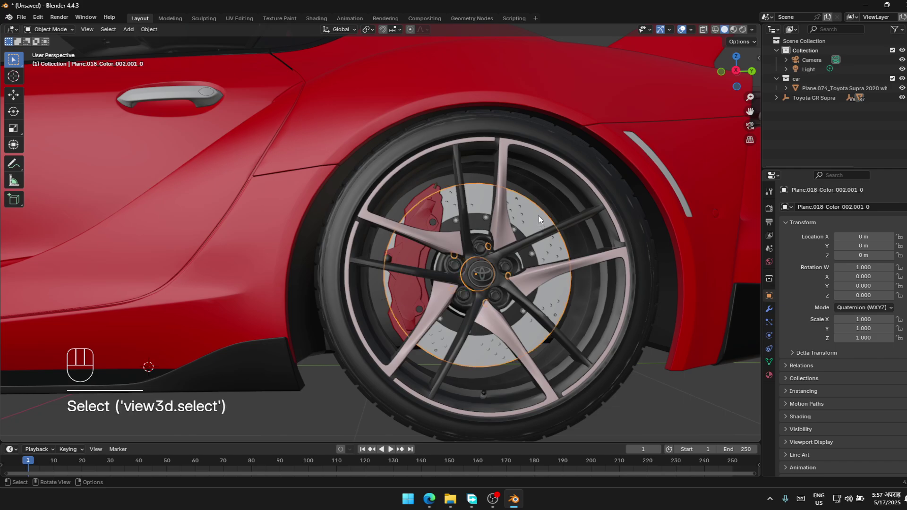
{"action": "left_click", "coordinate": [512, 149], "text": "shift"}
{"action": "left_click", "coordinate": [504, 151], "text": "shift"}
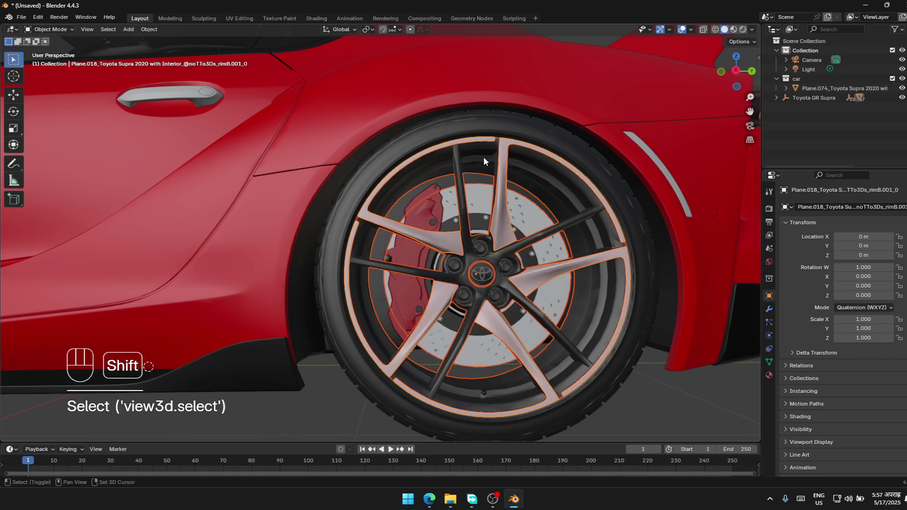
{"action": "left_click", "coordinate": [457, 170], "text": "shift"}
{"action": "left_click", "coordinate": [447, 136], "text": "shift"}
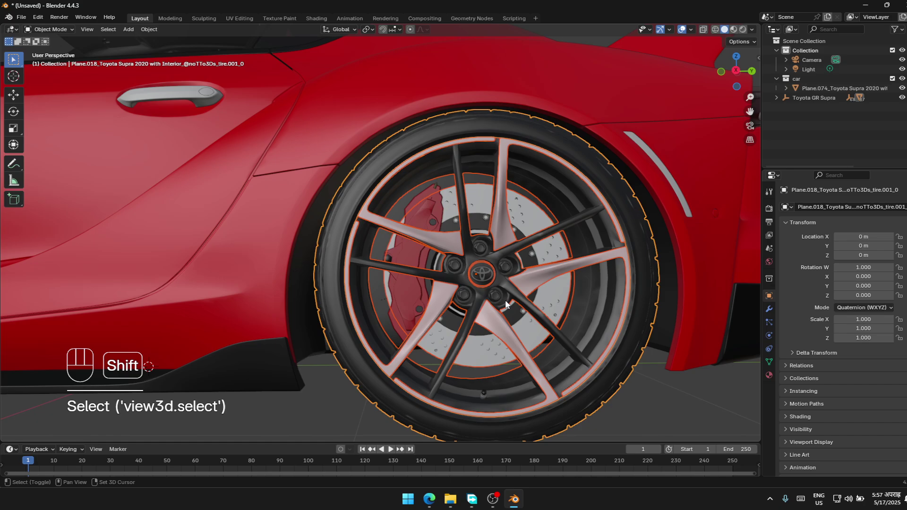
{"action": "left_click", "coordinate": [529, 253], "text": "shift"}
{"action": "left_click", "coordinate": [484, 249], "text": "shift"}
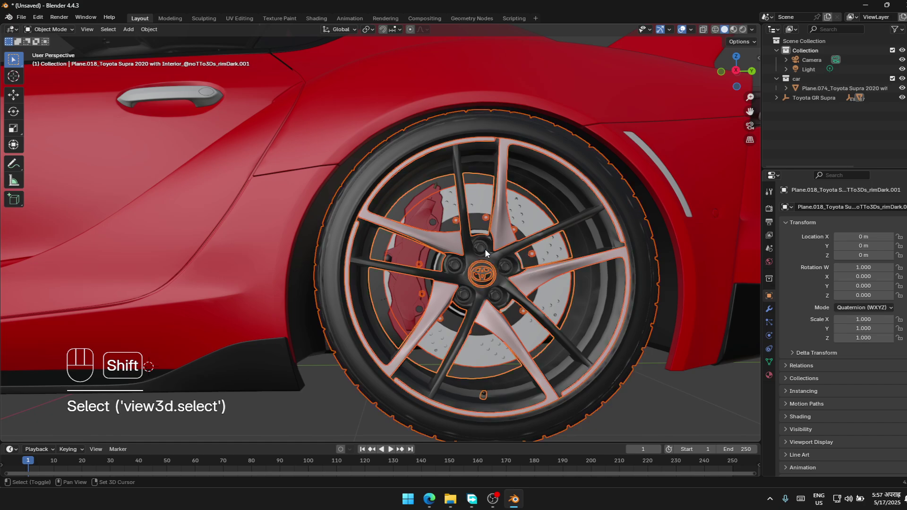
Check the rear wheel selection by temporarily hiding it, and add the black plastic hub part to the selection.
{"action": "key", "text": "h"}
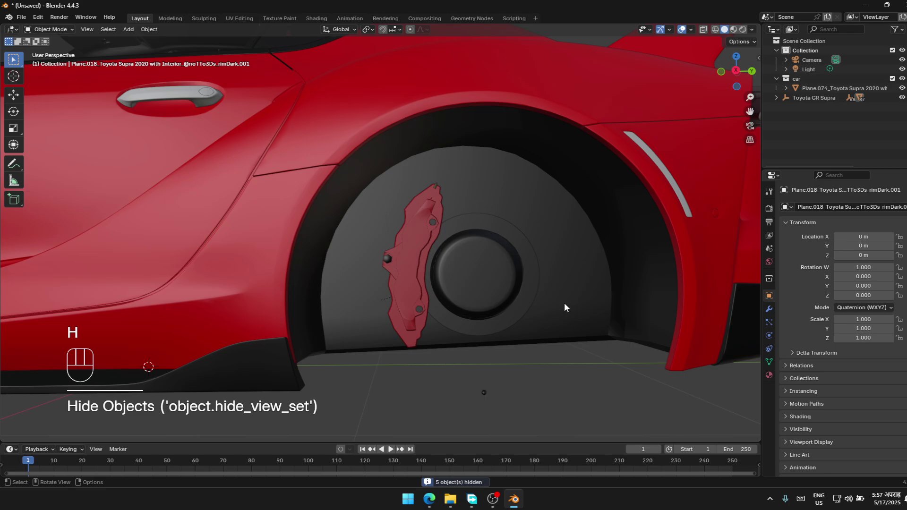
{"action": "key", "text": "h"}
{"action": "key", "text": "ctrl+z"}
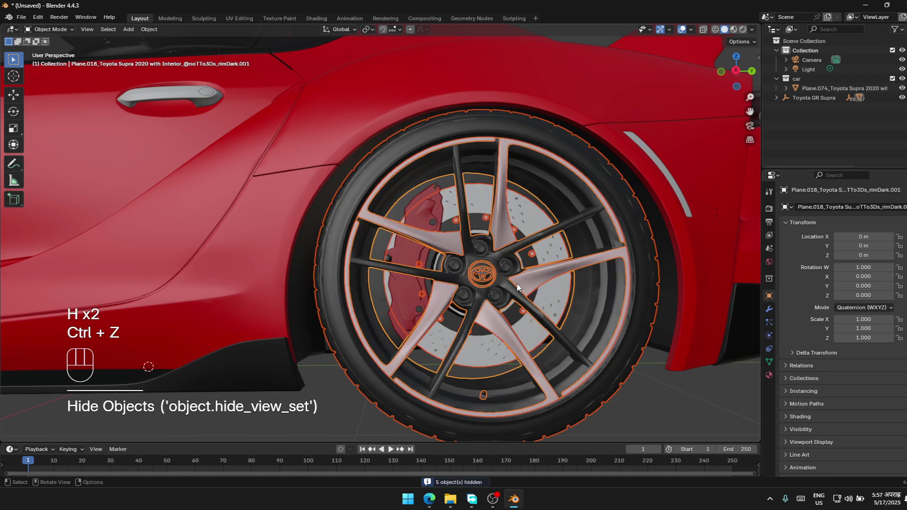
{"action": "left_click", "coordinate": [486, 255], "text": "shift"}
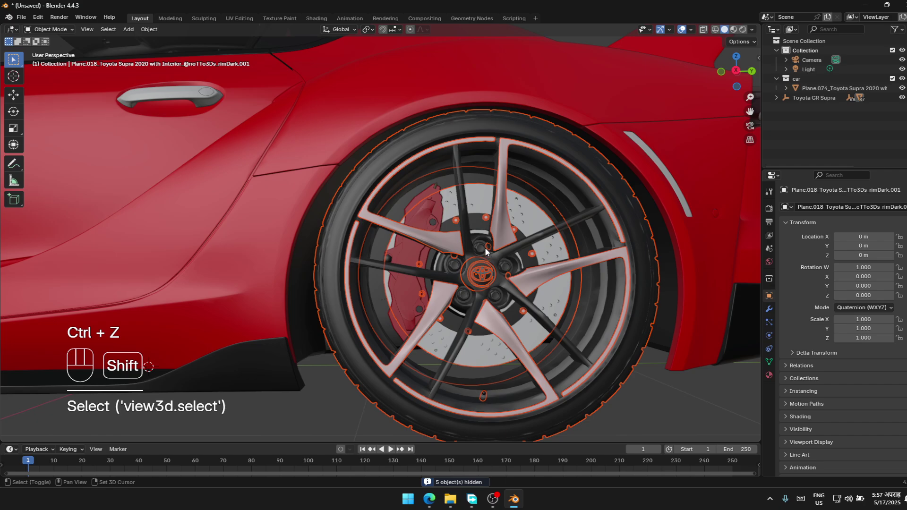
{"action": "key", "text": "h"}
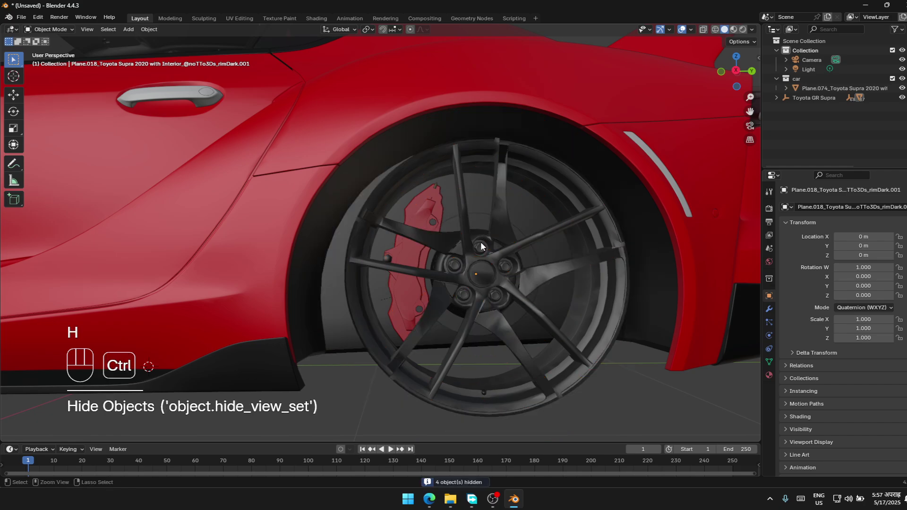
{"action": "key", "text": "ctrl+z"}
{"action": "left_click", "coordinate": [484, 241], "text": "shift"}
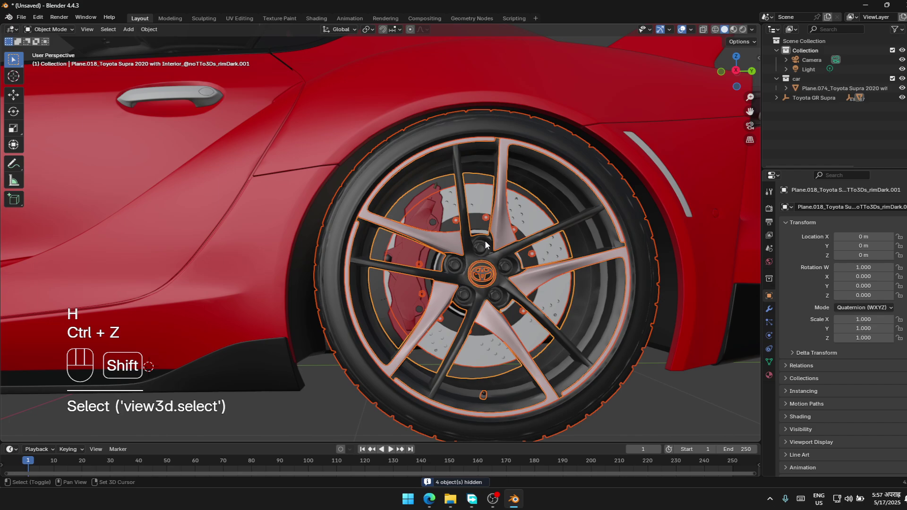
{"action": "left_click", "coordinate": [474, 227], "text": "shift"}
{"action": "key", "text": "h"}
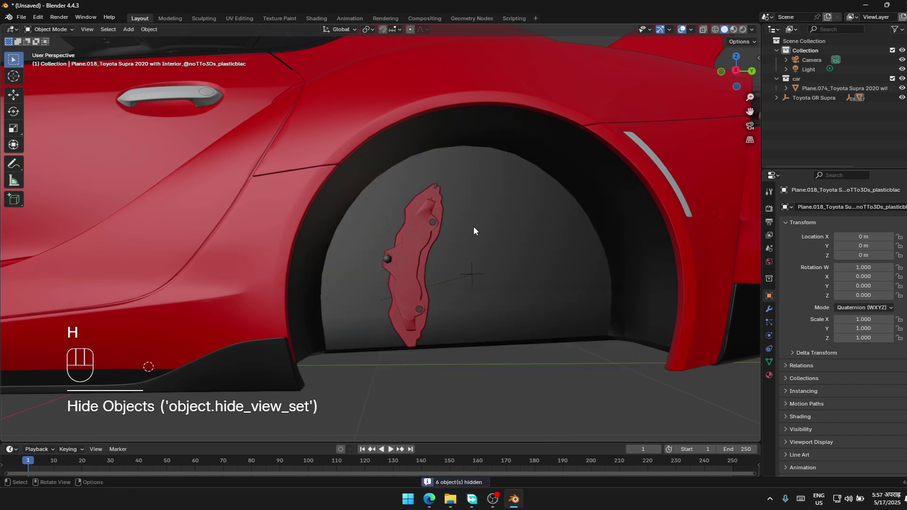
{"action": "key", "text": "ctrl+z"}
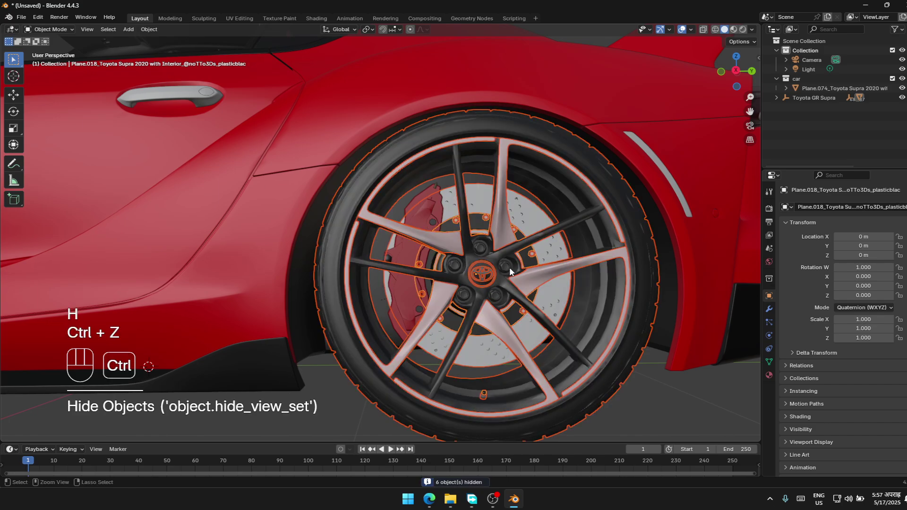
Join the selected rear wheel parts into one object and set its origin to Center of Mass (Surface).
{"action": "key", "text": "ctrl+j"}
{"action": "right_click", "coordinate": [509, 267]}
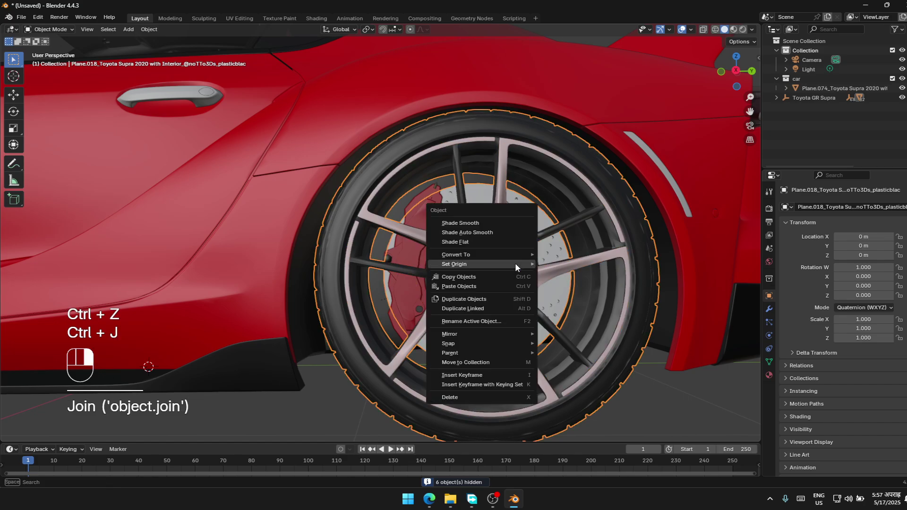
{"action": "mouse_move", "coordinate": [515, 263]}
{"action": "left_click", "coordinate": [596, 295]}
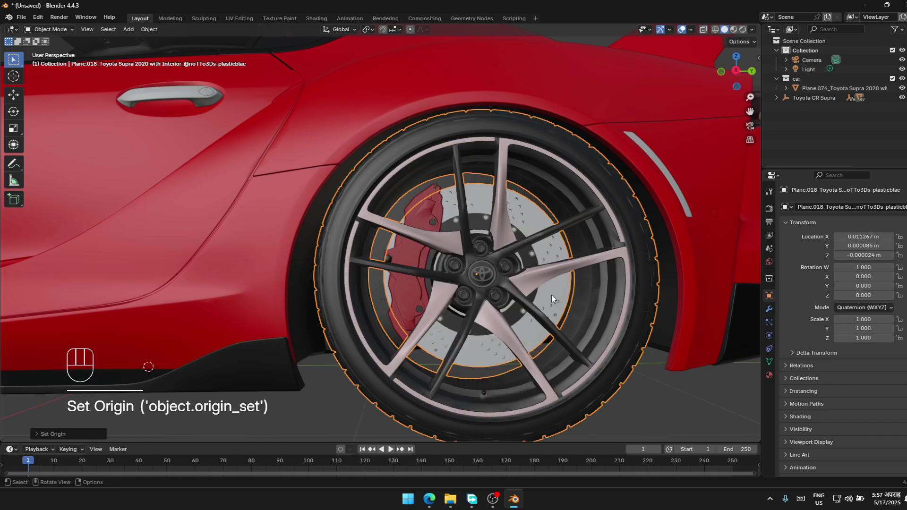
Clear the rear wheel's parent while keeping its transformation, and move the wheel to the car collection.
{"action": "key", "text": "alt+p"}
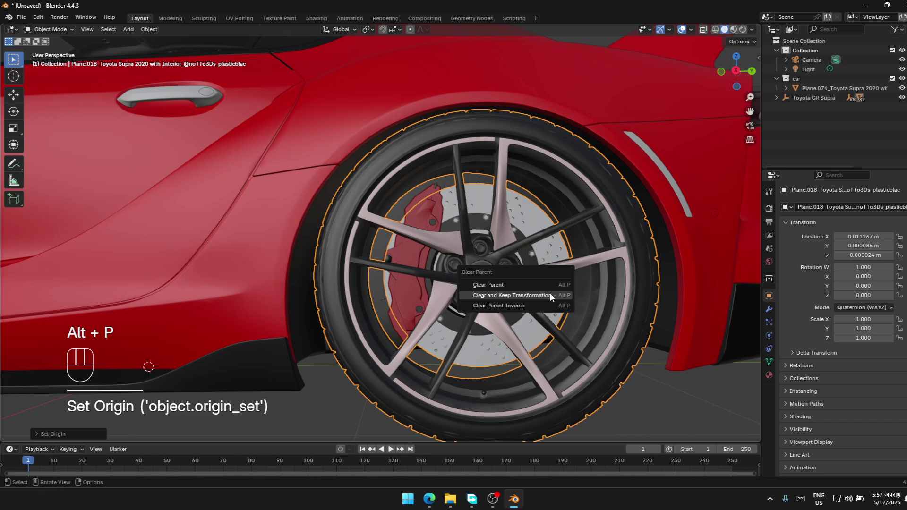
{"action": "left_click", "coordinate": [549, 294]}
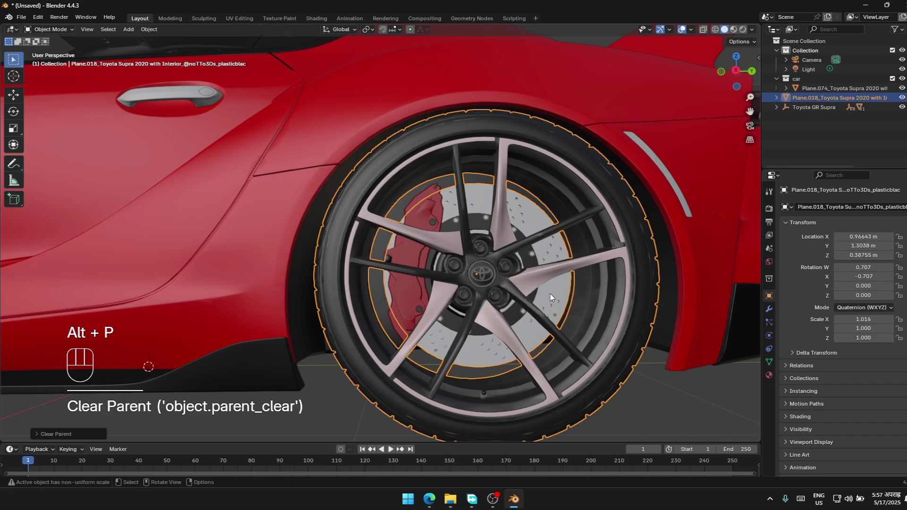
{"action": "key", "text": "m"}
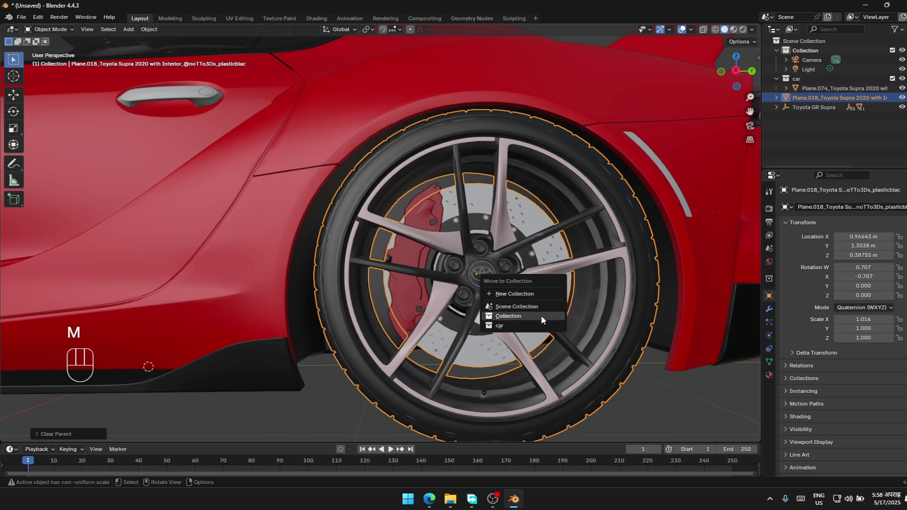
{"action": "left_click", "coordinate": [515, 326]}
{"action": "left_click", "coordinate": [658, 418]}
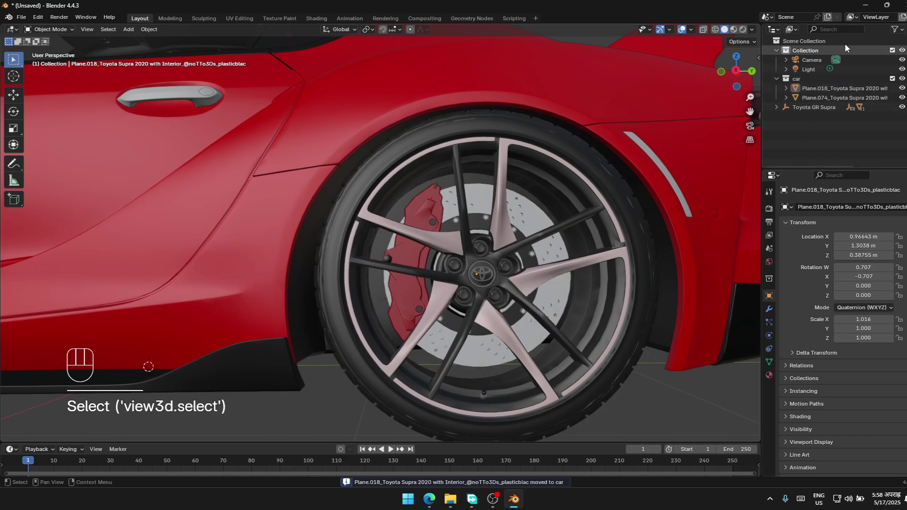
On the opposite side of the car, select the rear wheel's brake disc, dark rim, tyre, black plastic and chrome parts.
{"action": "scroll", "coordinate": [509, 200], "scroll_direction": "down", "scroll_amount": 6}
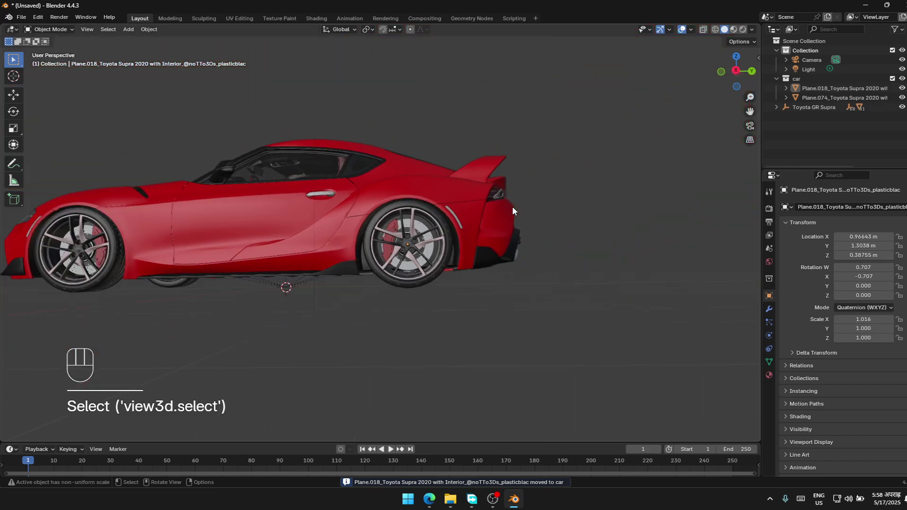
{"action": "key", "text": "KP_1"}
{"action": "key", "text": "KP_4"}
{"action": "key", "text": "KP_4"}
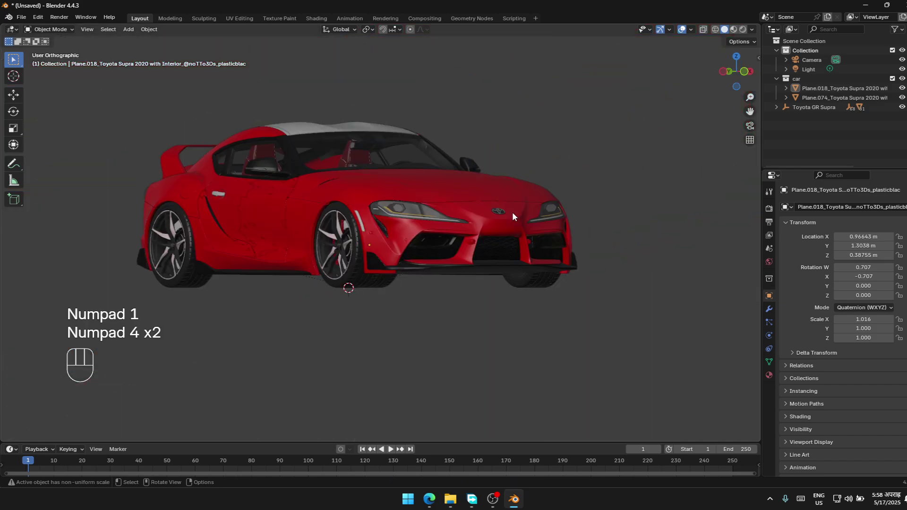
{"action": "key", "text": "KP_4"}
{"action": "key", "text": "KP_4"}
{"action": "key", "text": "KP_4"}
{"action": "key", "text": "KP_4"}
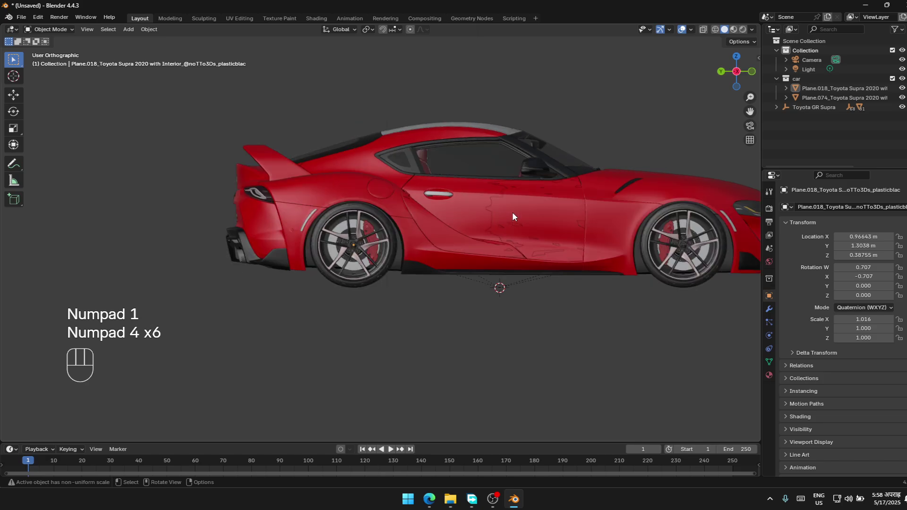
{"action": "scroll", "coordinate": [630, 280], "scroll_direction": "up", "scroll_amount": 6}
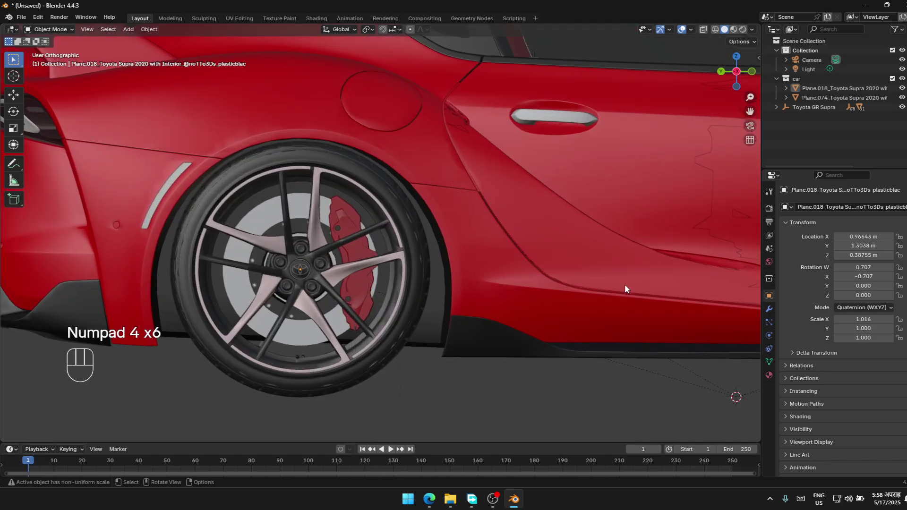
{"action": "scroll", "coordinate": [619, 286], "scroll_direction": "up", "scroll_amount": 2}
{"action": "middle_click_drag", "start_coordinate": [463, 316], "coordinate": [633, 315], "text": "shift"}
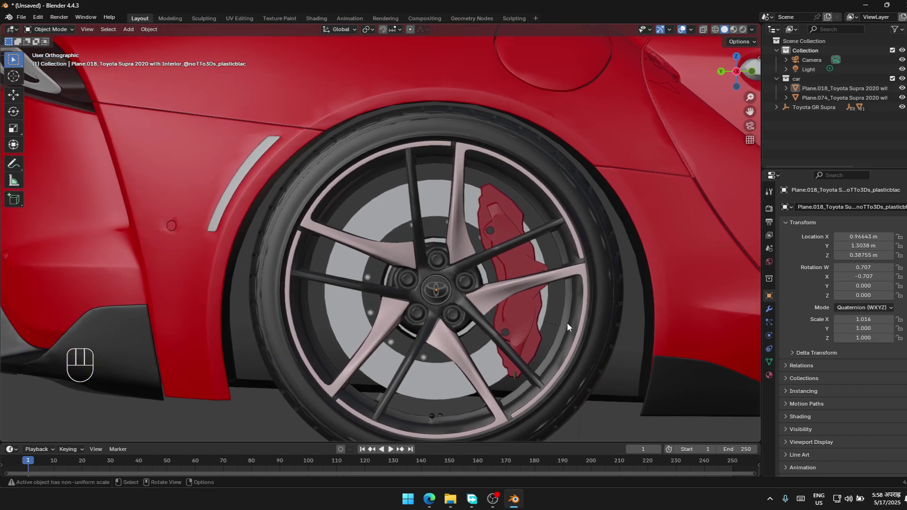
{"action": "left_click", "coordinate": [373, 222]}
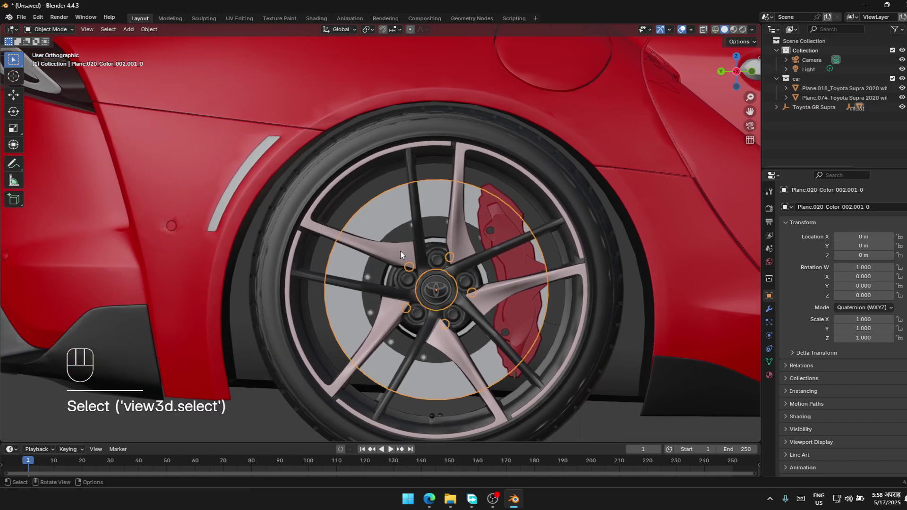
{"action": "left_click", "coordinate": [400, 301], "text": "shift"}
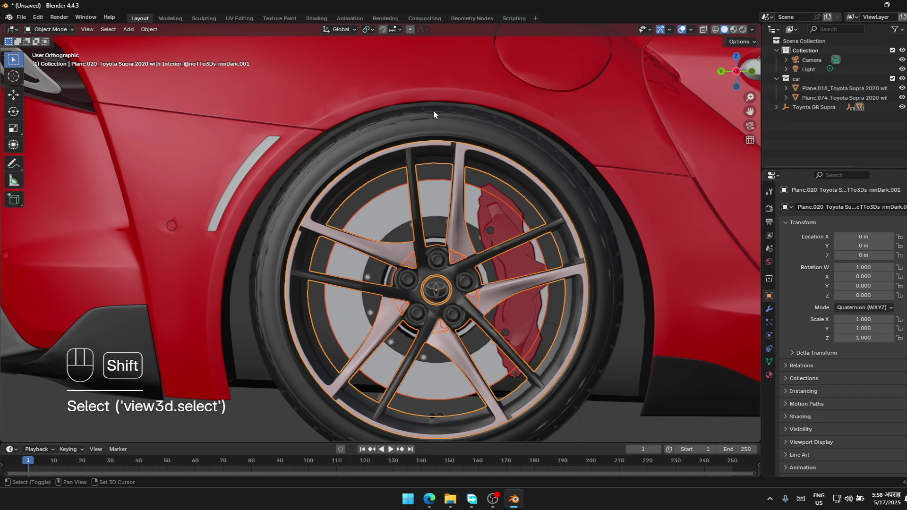
{"action": "left_click", "coordinate": [435, 117], "text": "shift"}
{"action": "left_click", "coordinate": [384, 269], "text": "shift"}
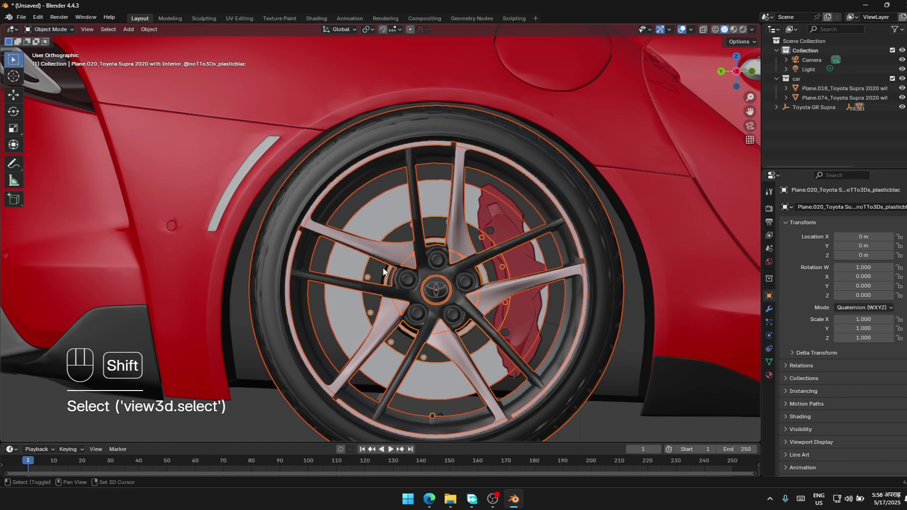
{"action": "left_click", "coordinate": [435, 285], "text": "shift"}
Check the opposite rear wheel's selection by temporarily hiding it, and add the light rim spokes to the selection.
{"action": "key", "text": "h"}
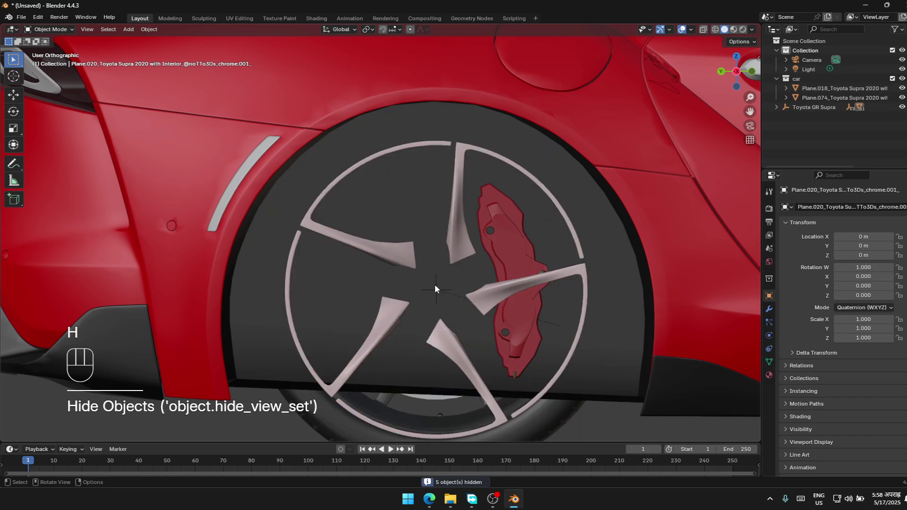
{"action": "key", "text": "ctrl+z"}
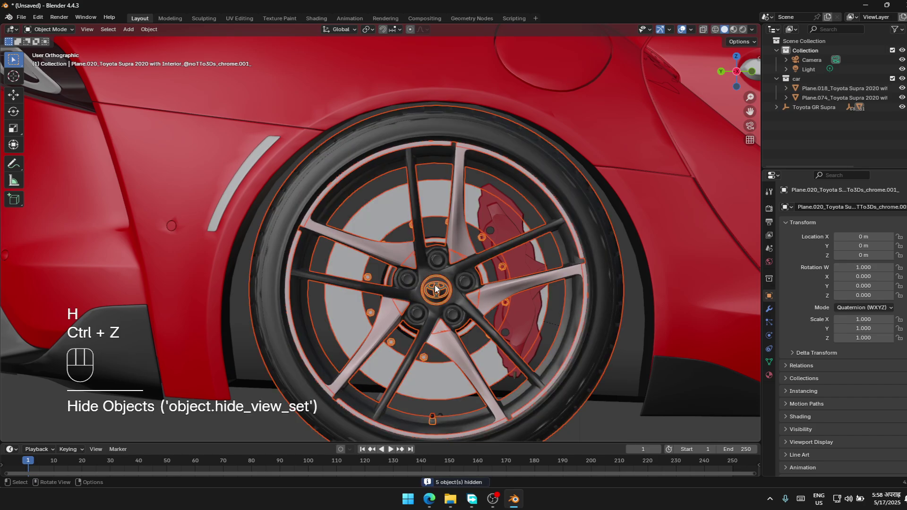
{"action": "left_click", "coordinate": [453, 232], "text": "shift"}
{"action": "key", "text": "h"}
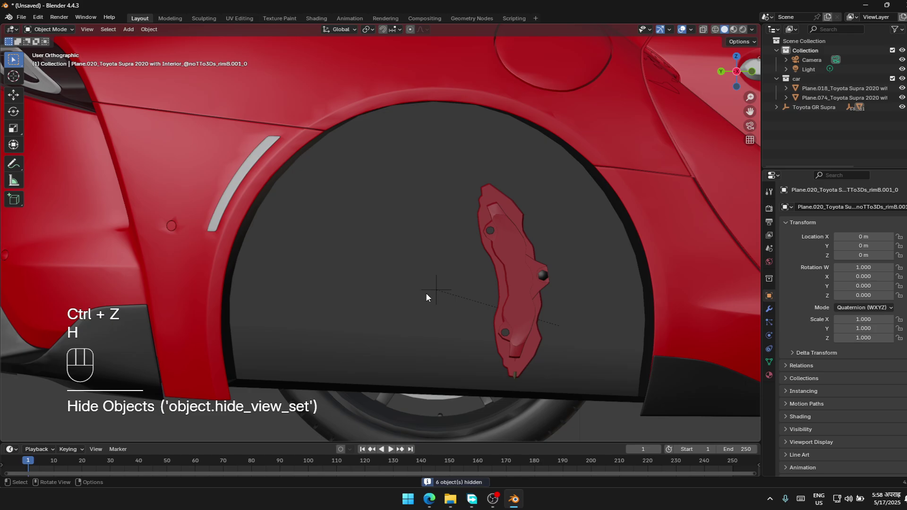
{"action": "key", "text": "ctrl+z"}
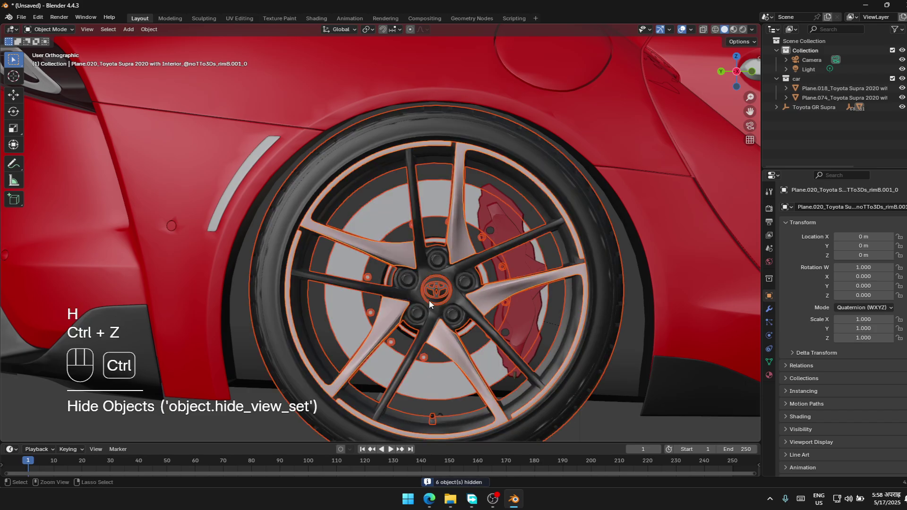
Join the selected parts of the opposite rear wheel into one object and set its origin to Center of Mass (Surface).
{"action": "key", "text": "ctrl+j"}
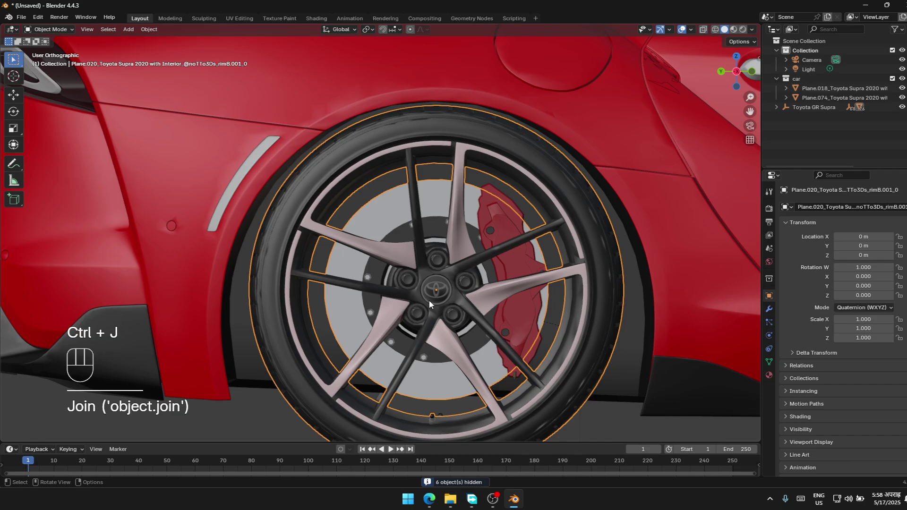
{"action": "right_click", "coordinate": [429, 299]}
{"action": "mouse_move", "coordinate": [418, 301]}
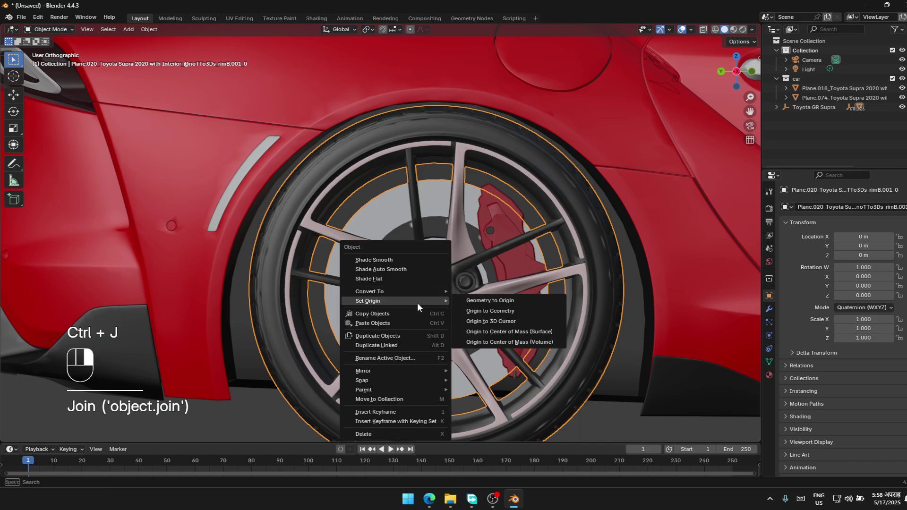
{"action": "left_click", "coordinate": [504, 332]}
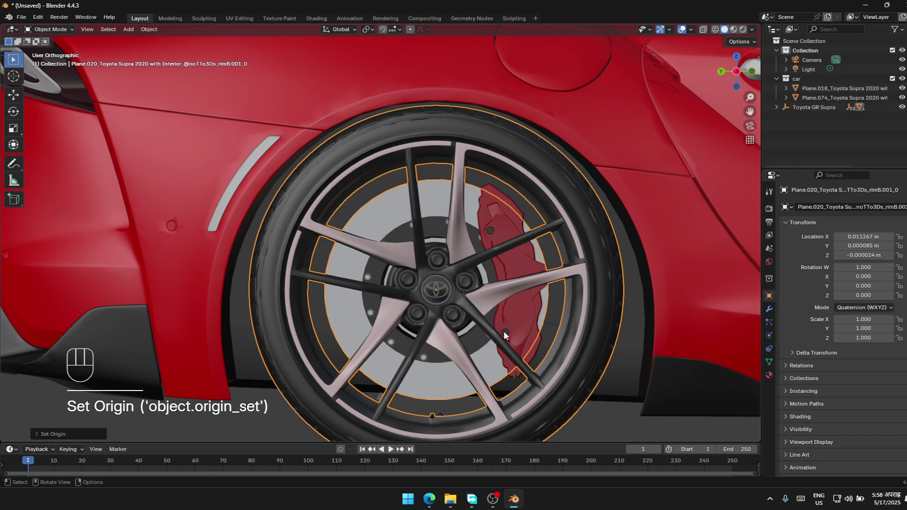
{"action": "right_click", "coordinate": [460, 297]}
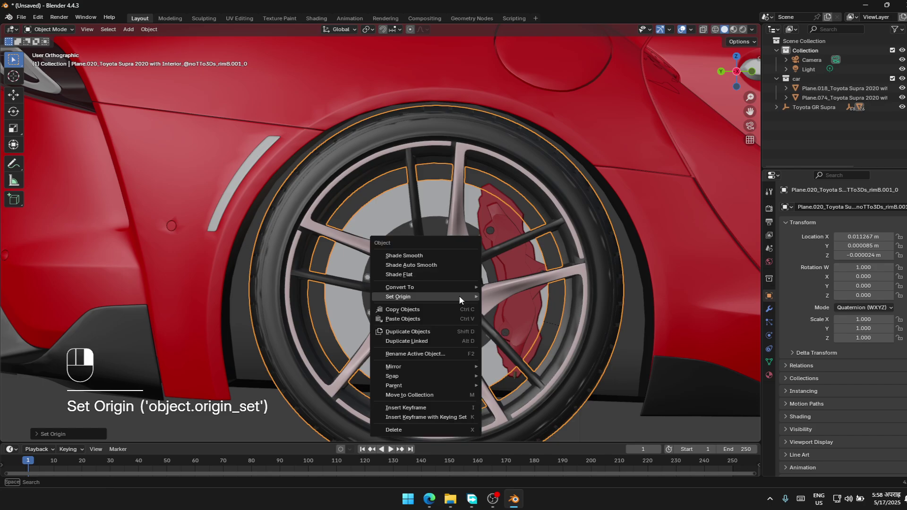
{"action": "key", "text": "Escape"}
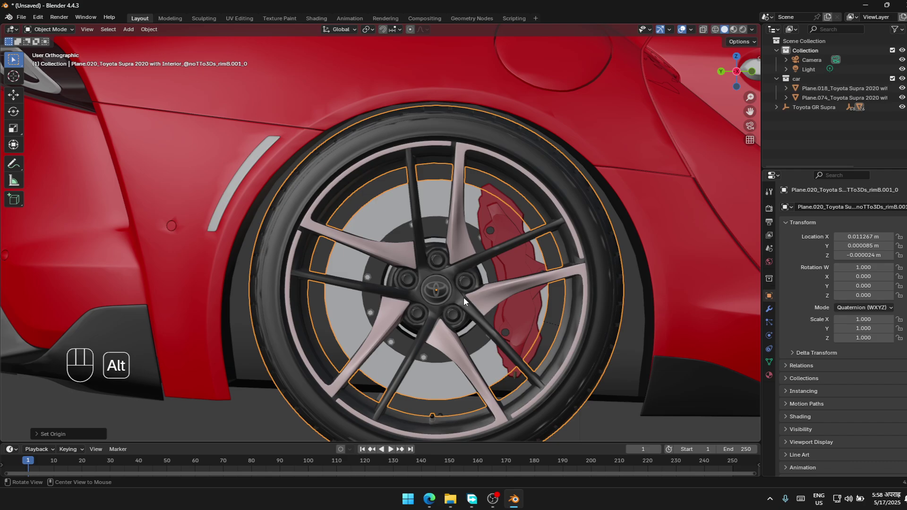
Clear the joined opposite rear wheel's parent while keeping its transformation, and move the wheel to the car collection.
{"action": "key", "text": "alt+p"}
{"action": "left_click", "coordinate": [464, 298]}
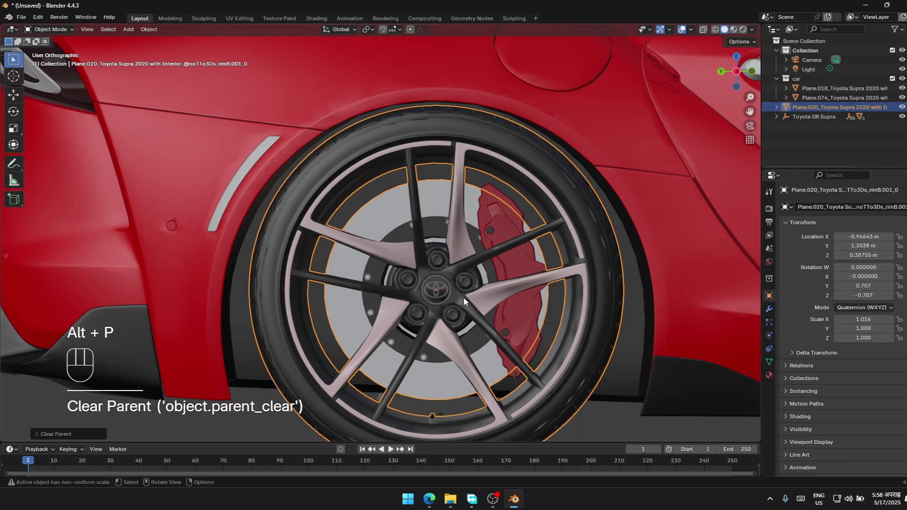
{"action": "key", "text": "m"}
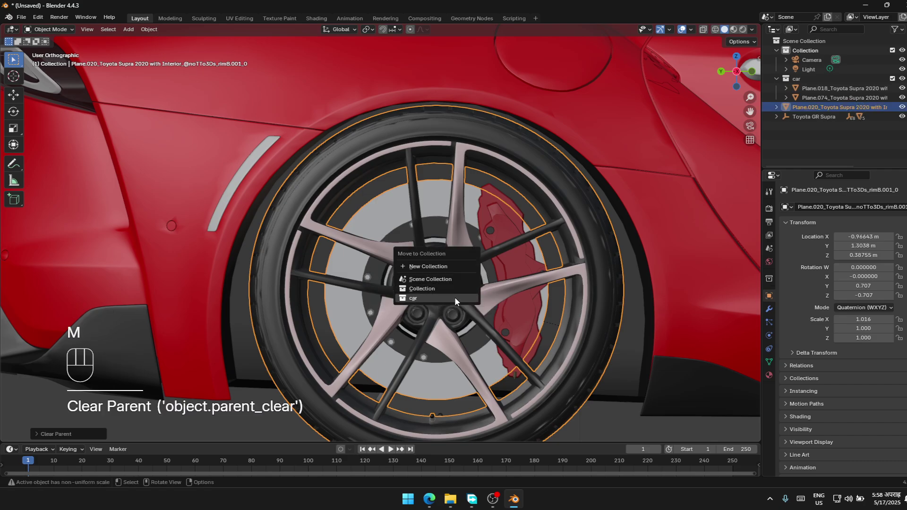
{"action": "left_click", "coordinate": [454, 298]}
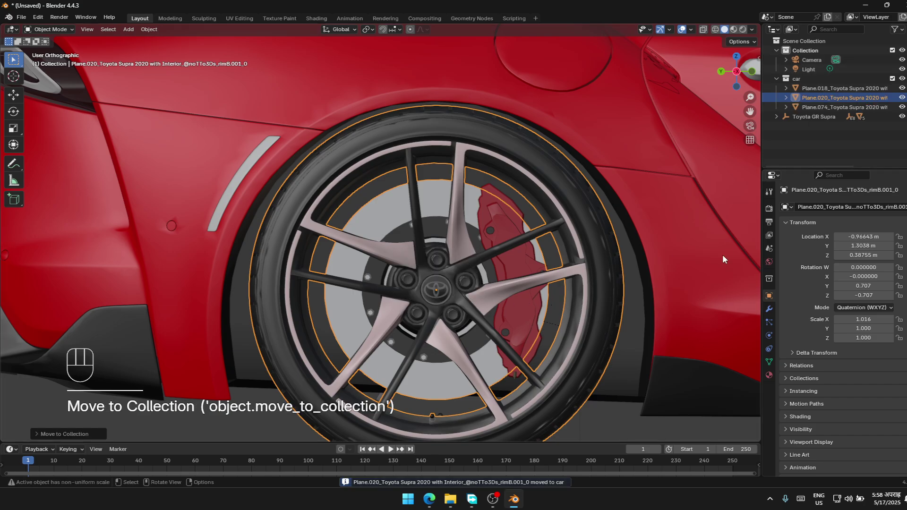
On the same side of the car, select the front wheel's brake disc, tyre, dark rim, black plastic and chrome parts.
{"action": "middle_click_drag", "start_coordinate": [723, 258], "coordinate": [215, 225], "text": "shift"}
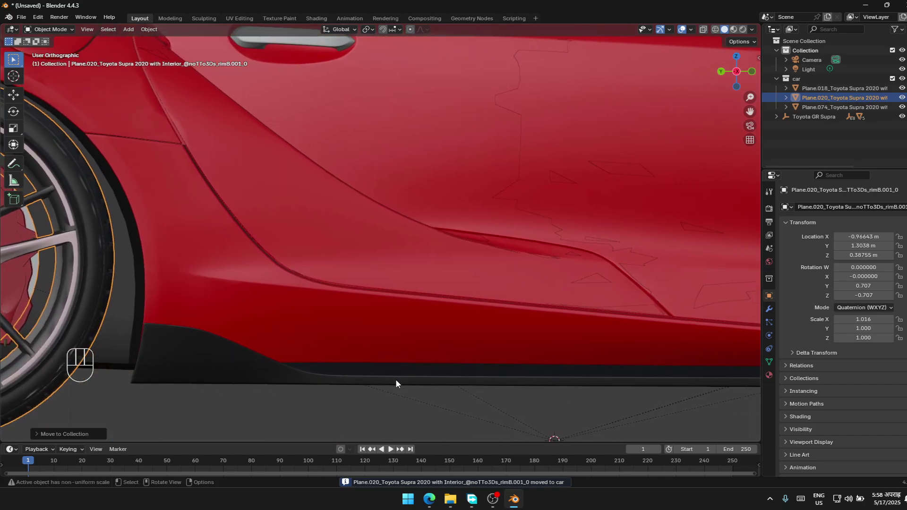
{"action": "left_click", "coordinate": [440, 410]}
{"action": "middle_click_drag", "start_coordinate": [541, 304], "coordinate": [126, 301], "text": "shift"}
{"action": "middle_click_drag", "start_coordinate": [478, 315], "coordinate": [169, 317], "text": "shift"}
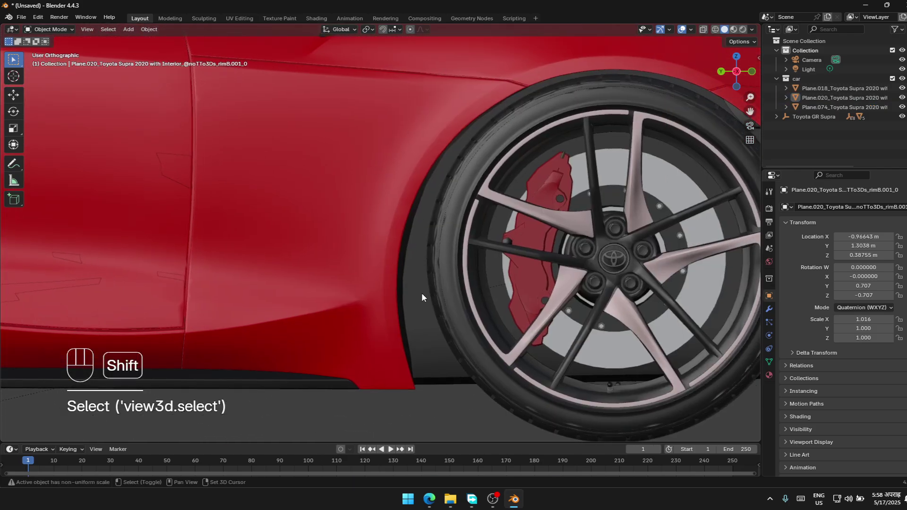
{"action": "middle_click_drag", "start_coordinate": [422, 293], "coordinate": [310, 292], "text": "shift"}
{"action": "middle_click_drag", "start_coordinate": [547, 228], "coordinate": [418, 227], "text": "shift"}
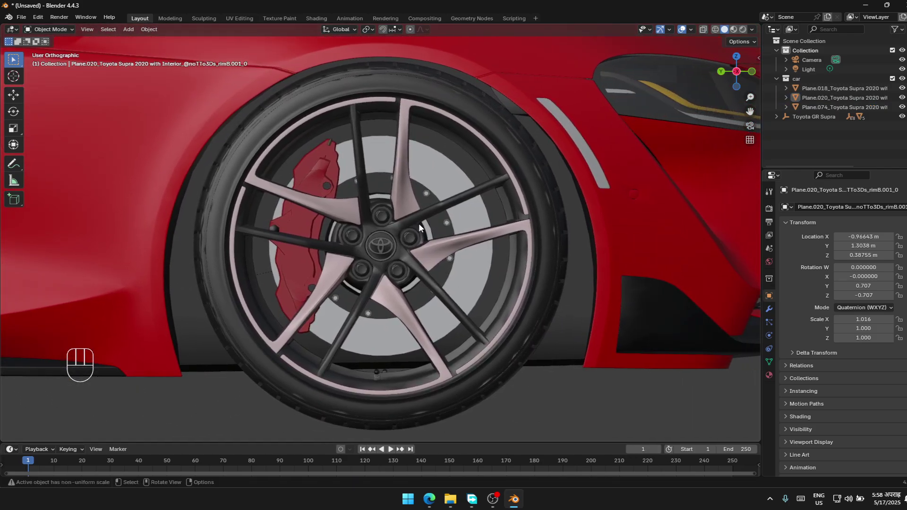
{"action": "left_click", "coordinate": [433, 212]}
{"action": "left_click", "coordinate": [446, 165], "text": "shift"}
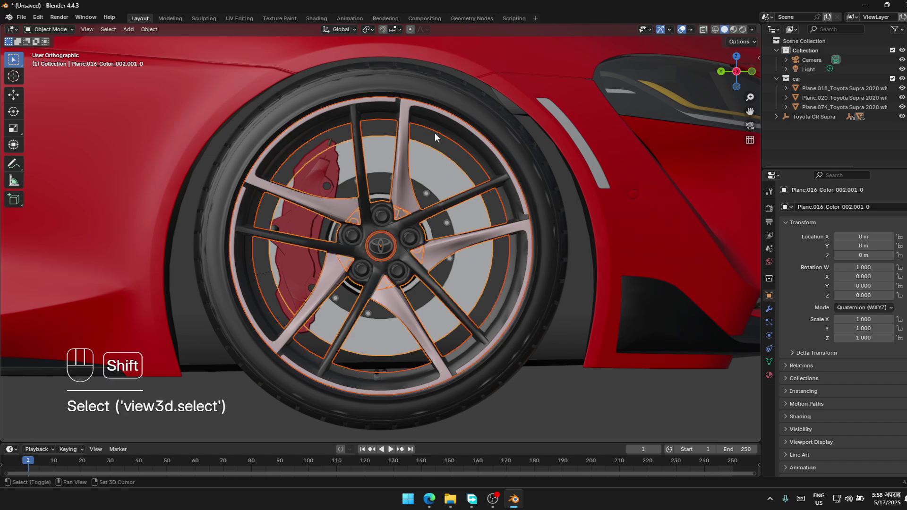
{"action": "left_click", "coordinate": [380, 83], "text": "shift"}
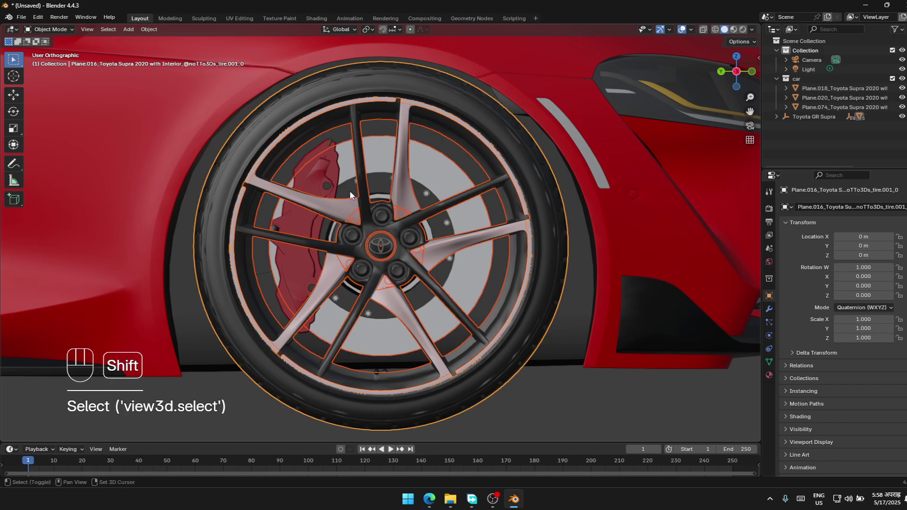
{"action": "left_click", "coordinate": [372, 203], "text": "shift"}
{"action": "left_click", "coordinate": [385, 223], "text": "shift"}
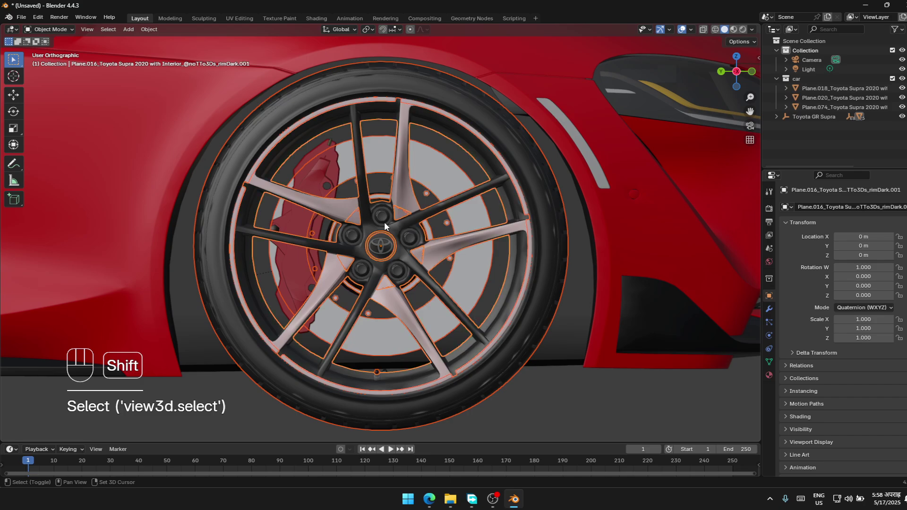
{"action": "left_click", "coordinate": [391, 249], "text": "shift"}
Check the front wheel's selection by temporarily hiding it, and add the light rim spokes to the selection.
{"action": "key", "text": "h"}
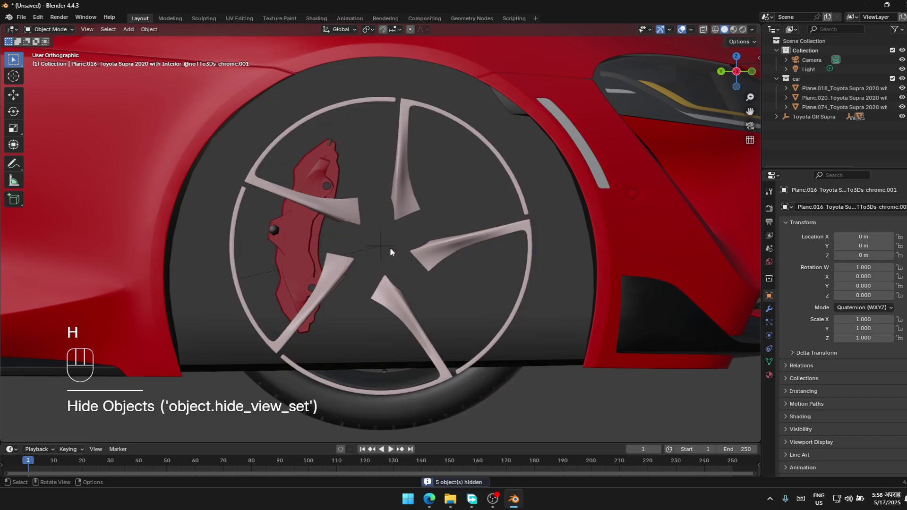
{"action": "key", "text": "ctrl+z"}
{"action": "left_click", "coordinate": [476, 238], "text": "shift"}
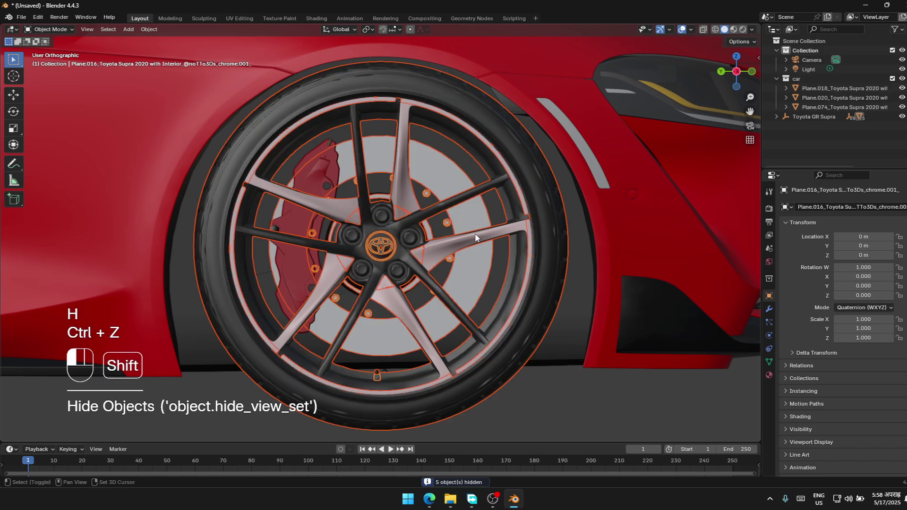
{"action": "key", "text": "h"}
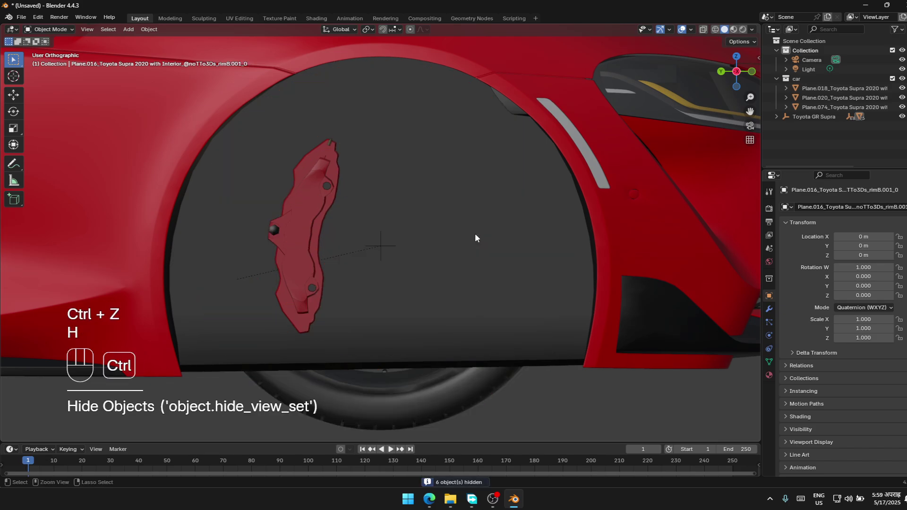
{"action": "key", "text": "ctrl+z"}
Join the selected front wheel parts into one object and set its origin to Center of Mass (Surface).
{"action": "key", "text": "ctrl+j"}
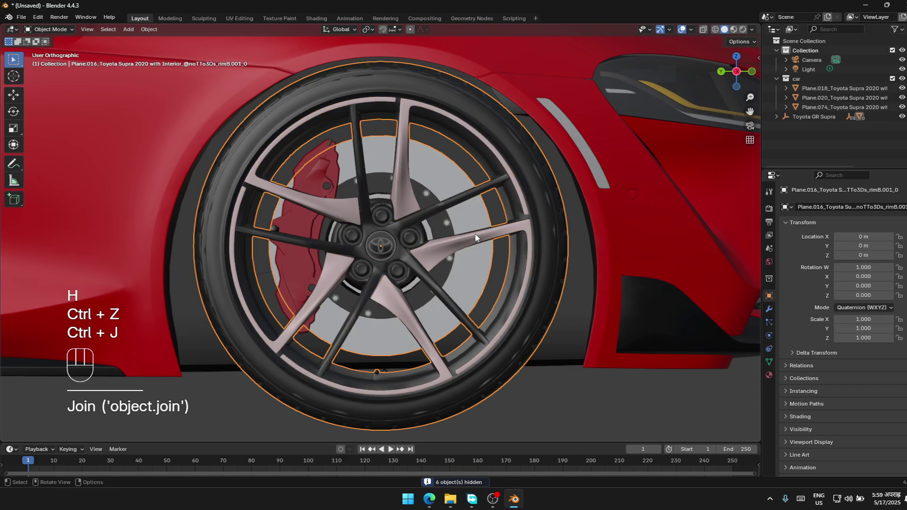
{"action": "right_click", "coordinate": [469, 228]}
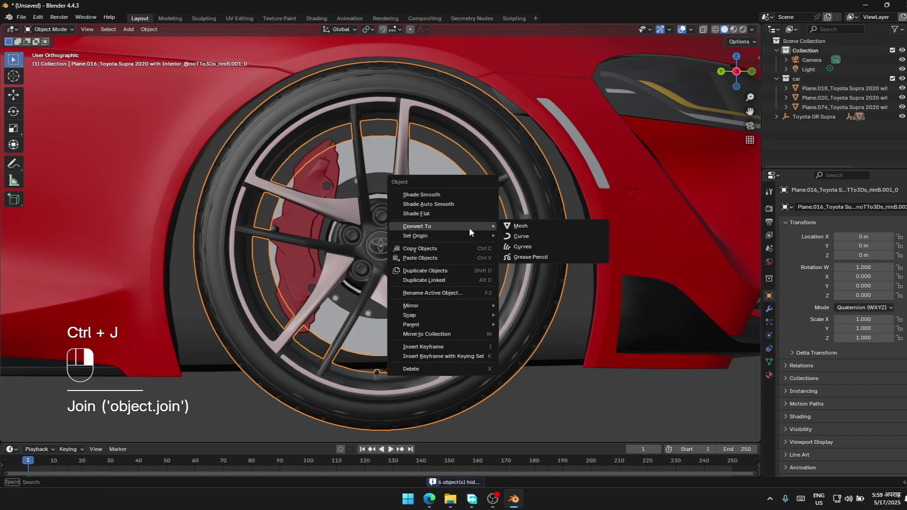
{"action": "mouse_move", "coordinate": [491, 237]}
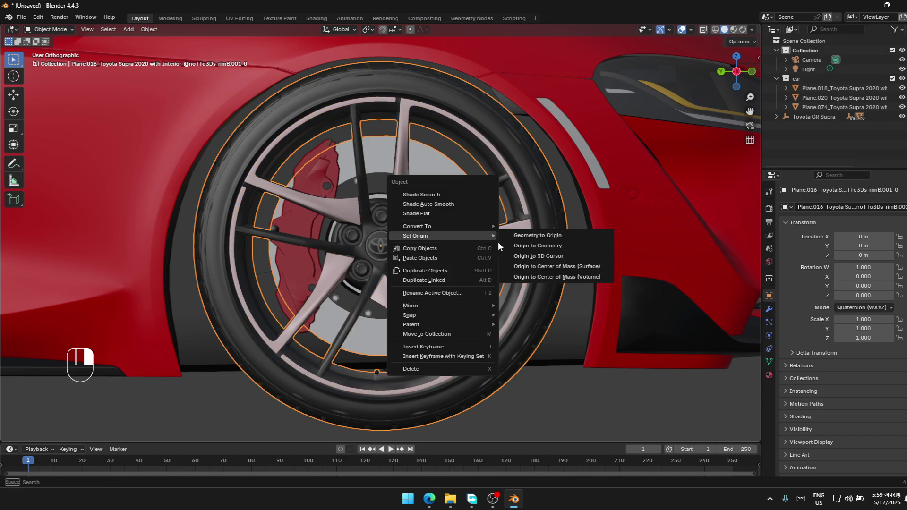
{"action": "left_click", "coordinate": [534, 266]}
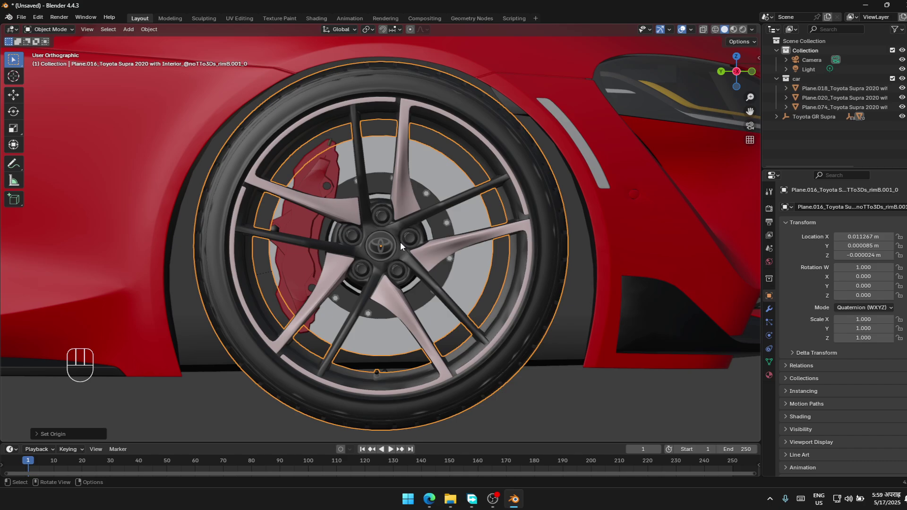
Clear the joined front wheel's parent while keeping its transformation, and move the wheel to the car collection.
{"action": "key", "text": "alt+p"}
{"action": "left_click", "coordinate": [400, 242]}
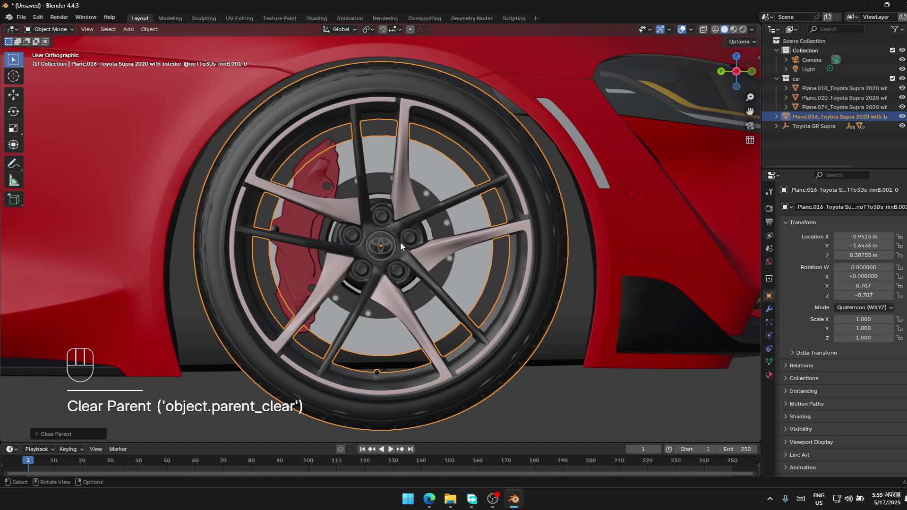
{"action": "key", "text": "m"}
{"action": "left_click", "coordinate": [400, 242]}
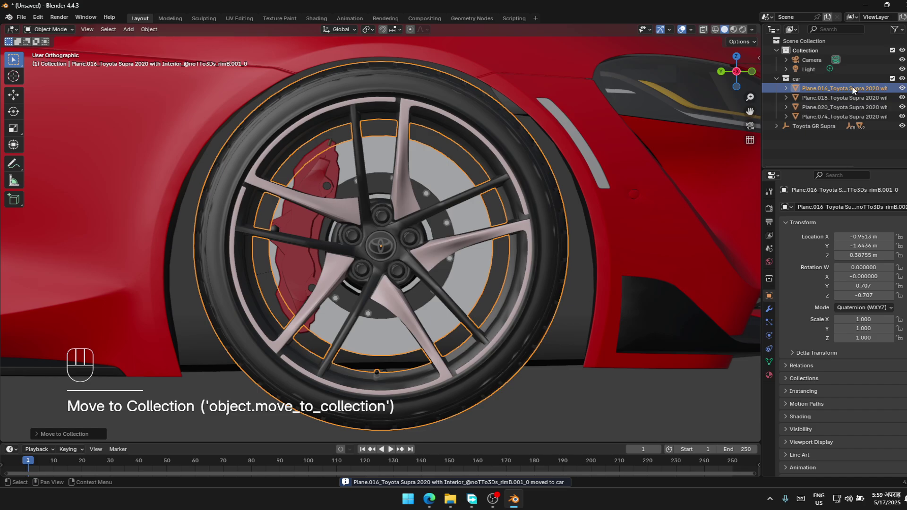
Deselect everything and exclude the car collection from the view layer so that only the car without its wheels is shown.
{"action": "left_click", "coordinate": [548, 369]}
{"action": "scroll", "coordinate": [549, 367], "scroll_direction": "down", "scroll_amount": 7}
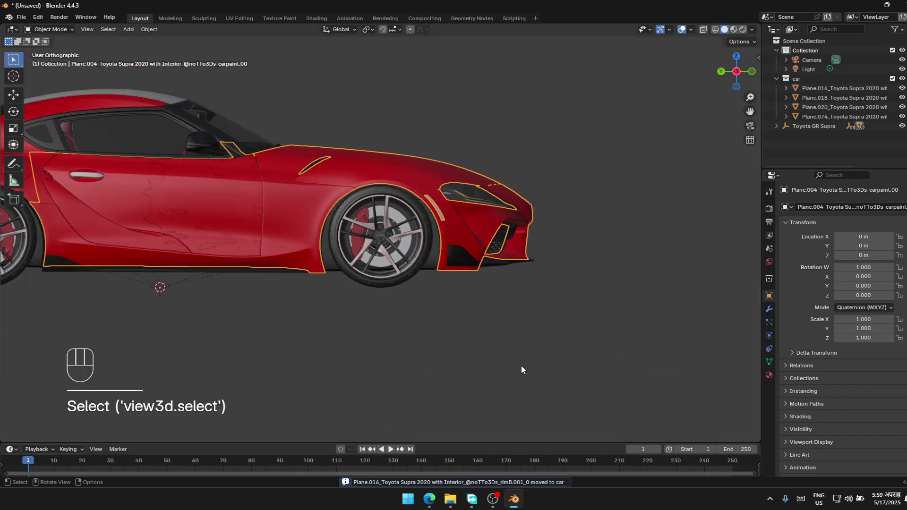
{"action": "left_click", "coordinate": [527, 365]}
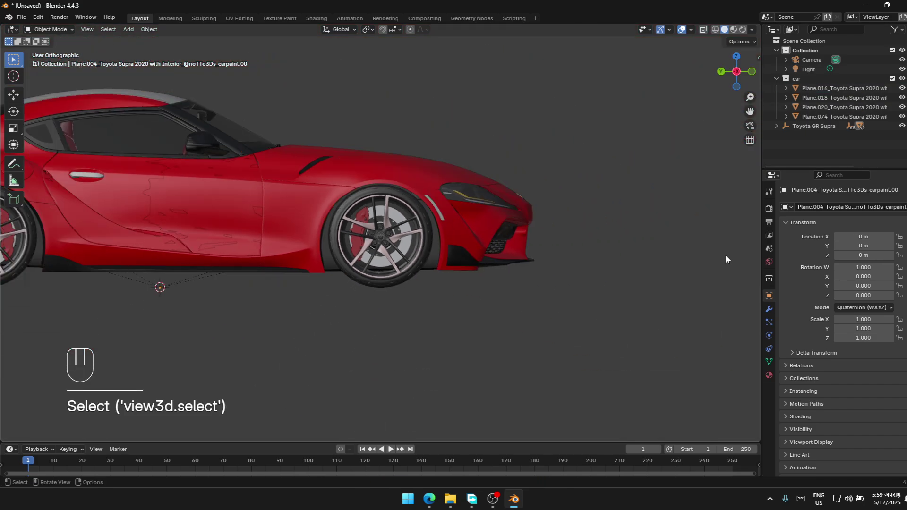
{"action": "left_click", "coordinate": [892, 79]}
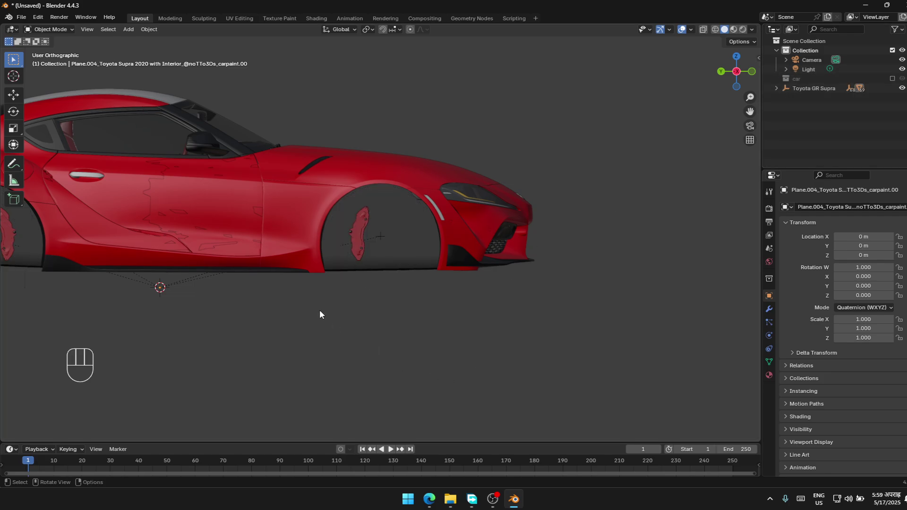
{"action": "middle_click_drag", "start_coordinate": [319, 310], "coordinate": [511, 358], "text": "shift"}
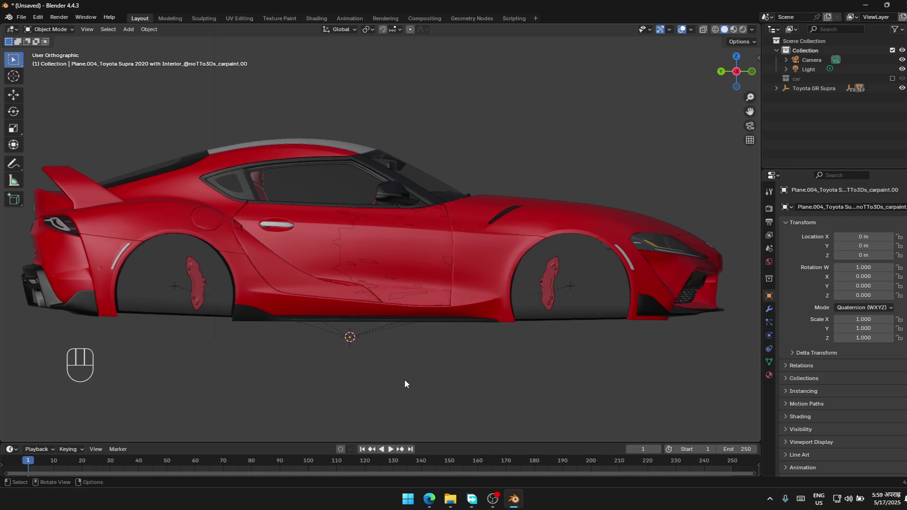
Select all remaining objects, inspect them in wireframe shading, and join the car body parts into one object in solid shading.
{"action": "key", "text": "a"}
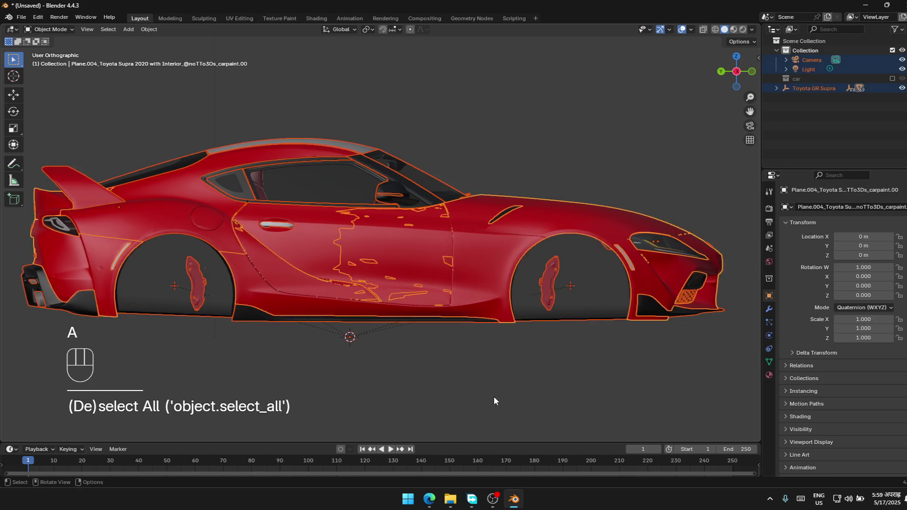
{"action": "key", "text": "z"}
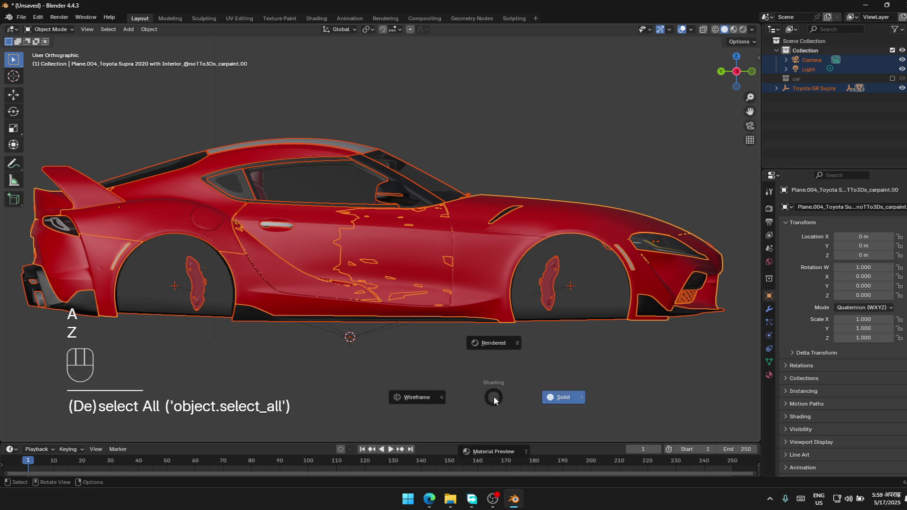
{"action": "left_click", "coordinate": [398, 403]}
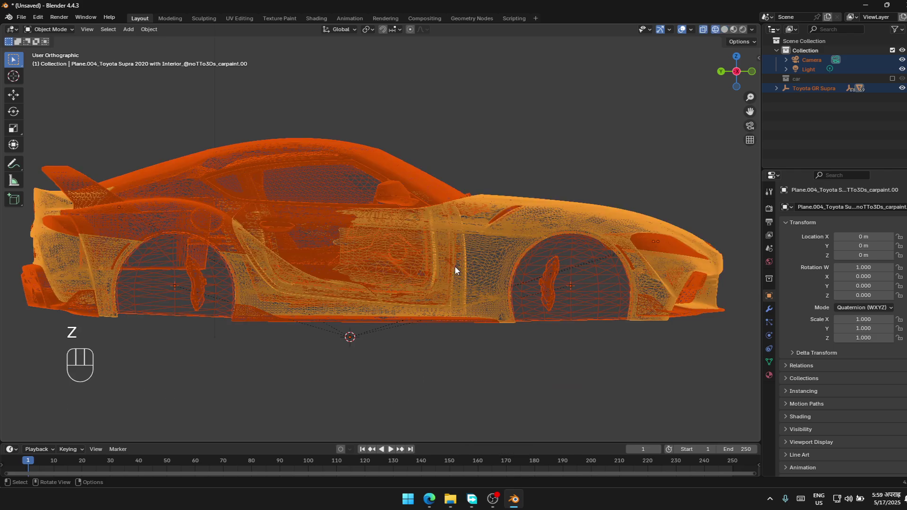
{"action": "left_click", "coordinate": [473, 267], "text": "shift"}
{"action": "left_click", "coordinate": [473, 267], "text": "shift"}
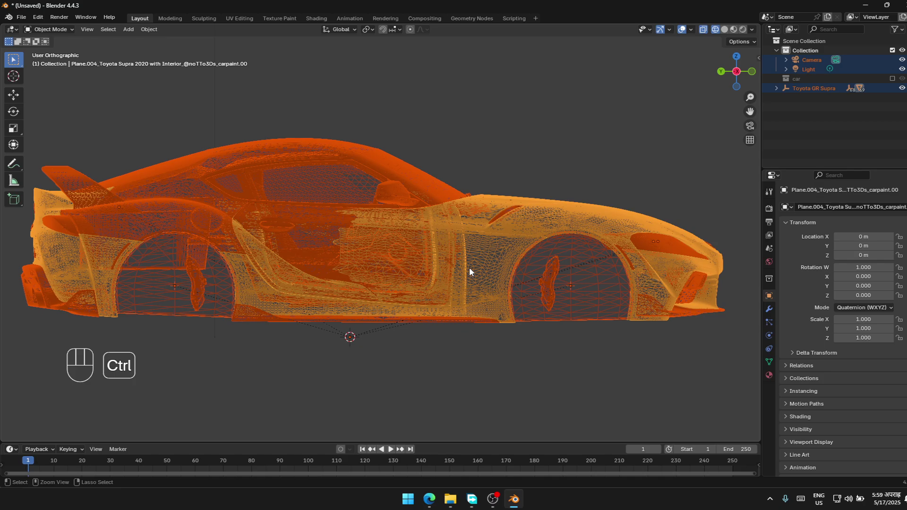
{"action": "key", "text": "z"}
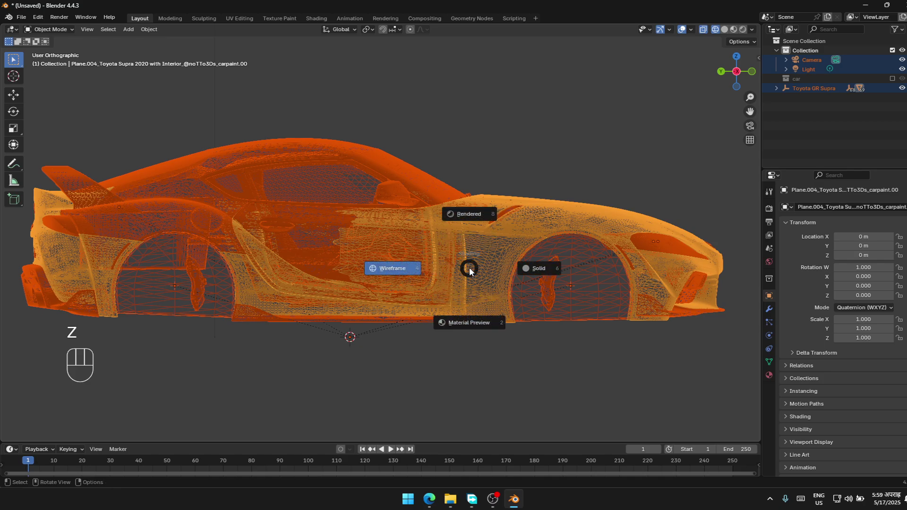
{"action": "left_click", "coordinate": [514, 271]}
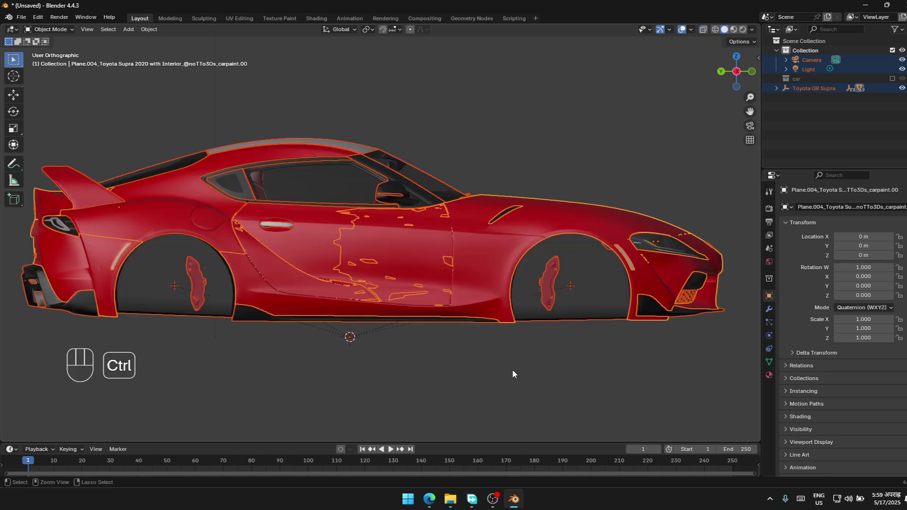
{"action": "key", "text": "ctrl+j"}
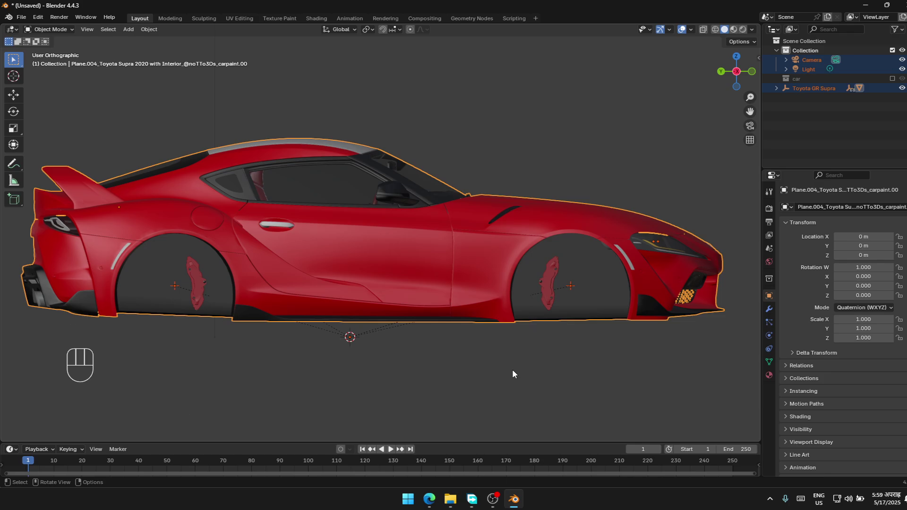
{"action": "left_click", "coordinate": [511, 372]}
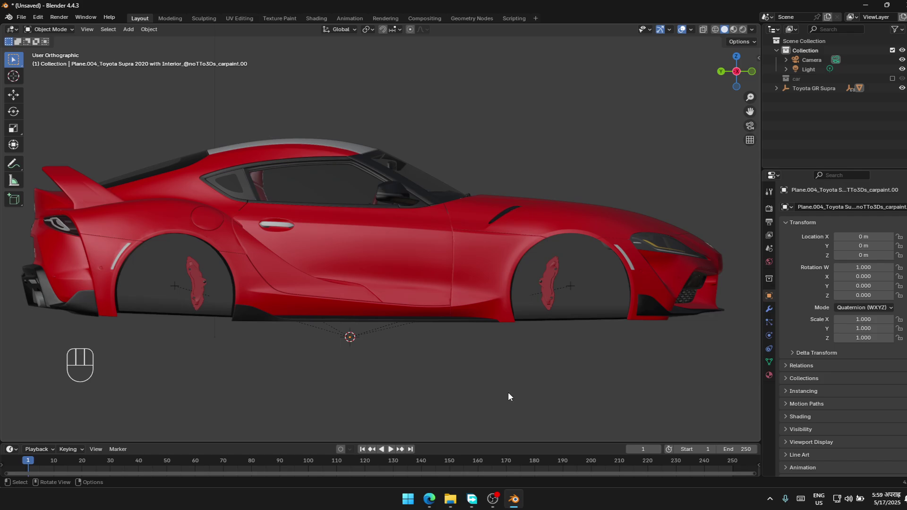
Try to clear the parents of all remaining objects while keeping their transformations, and move everything to the car collection.
{"action": "key", "text": "a"}
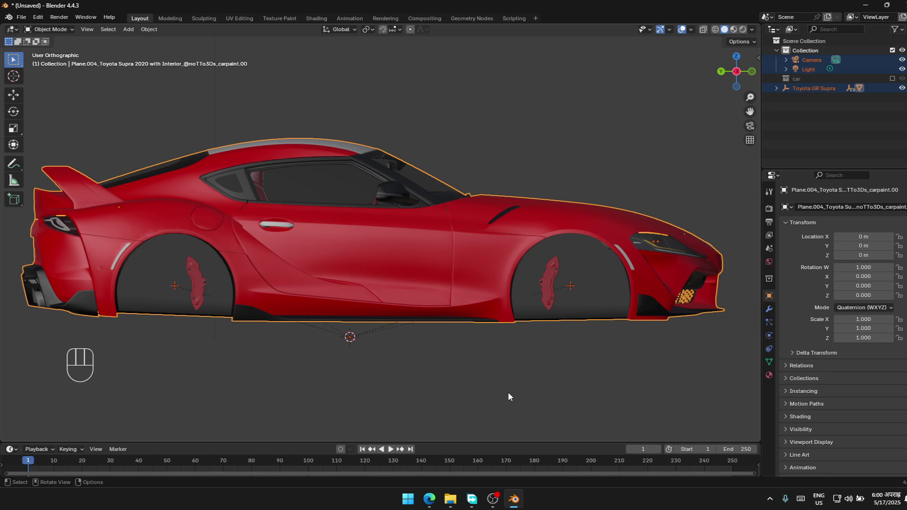
{"action": "key", "text": "alt+p"}
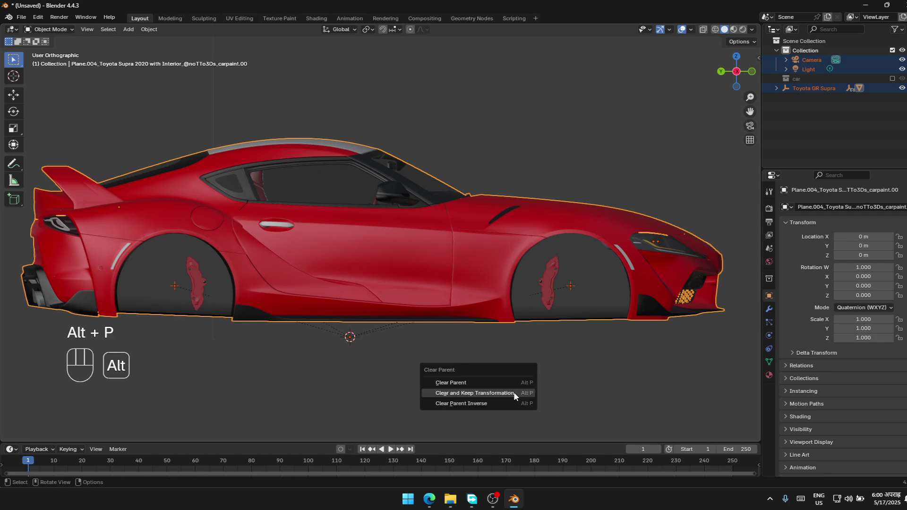
{"action": "left_click", "coordinate": [475, 393]}
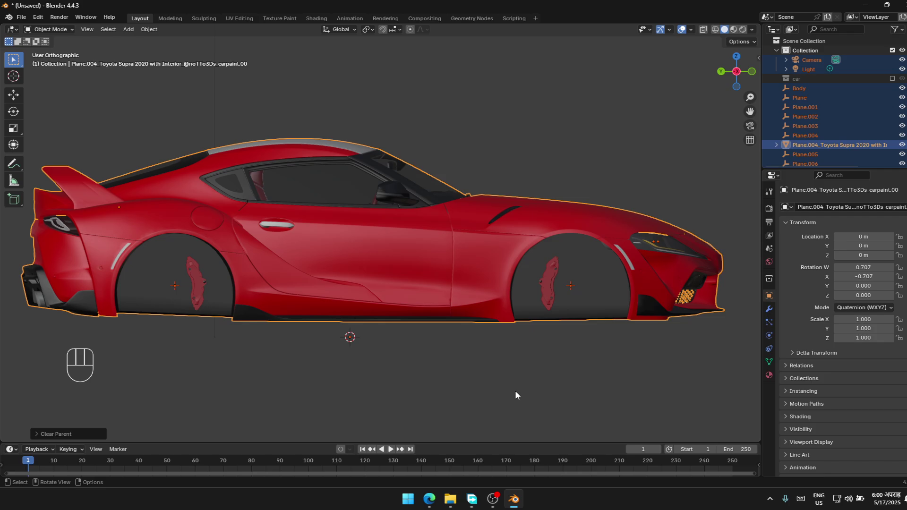
{"action": "key", "text": "m"}
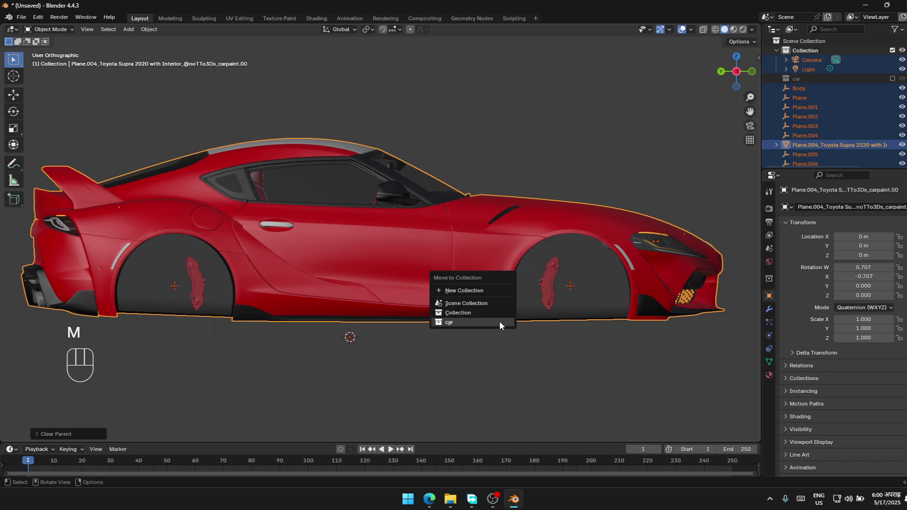
{"action": "left_click", "coordinate": [500, 322]}
Include the car collection in the view layer again, deselect everything, and look through the collection's objects.
{"action": "left_click", "coordinate": [797, 61]}
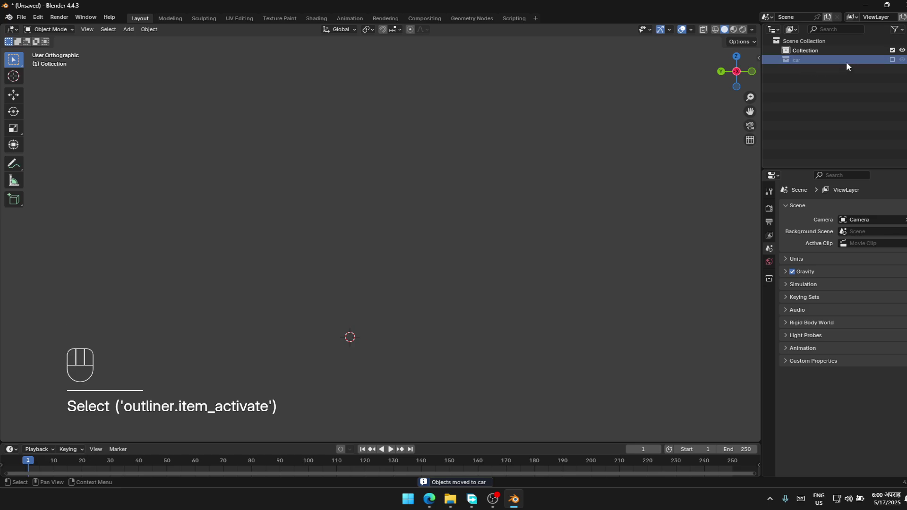
{"action": "left_click", "coordinate": [785, 61]}
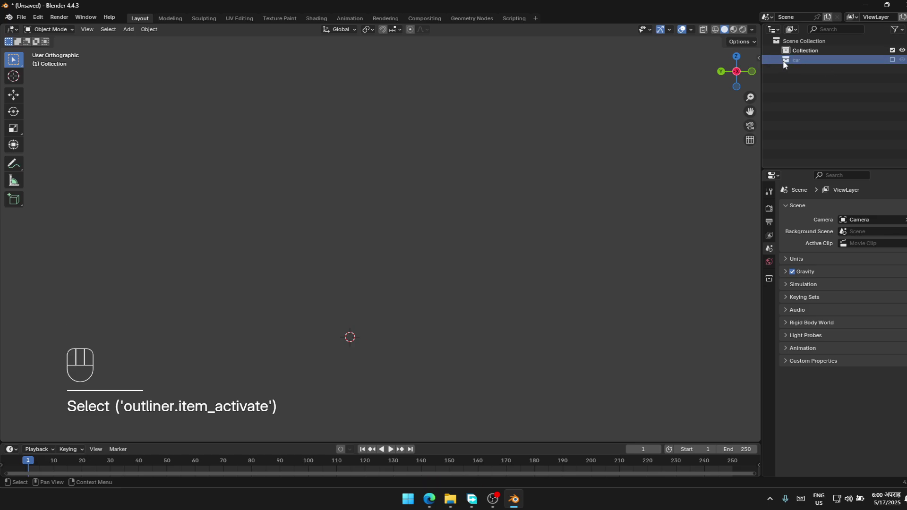
{"action": "left_click", "coordinate": [892, 60]}
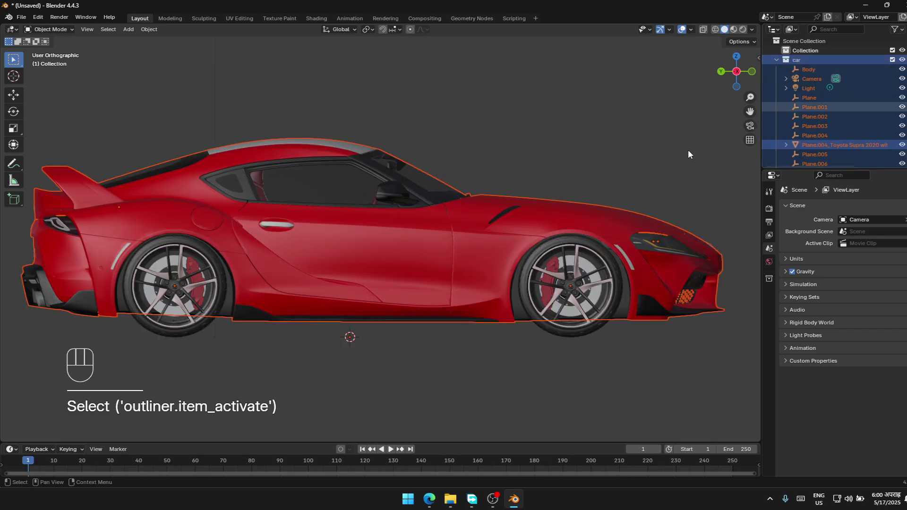
{"action": "left_click", "coordinate": [654, 168]}
{"action": "scroll", "coordinate": [827, 132], "scroll_direction": "down", "scroll_amount": 3}
{"action": "scroll", "coordinate": [828, 133], "scroll_direction": "up", "scroll_amount": 5}
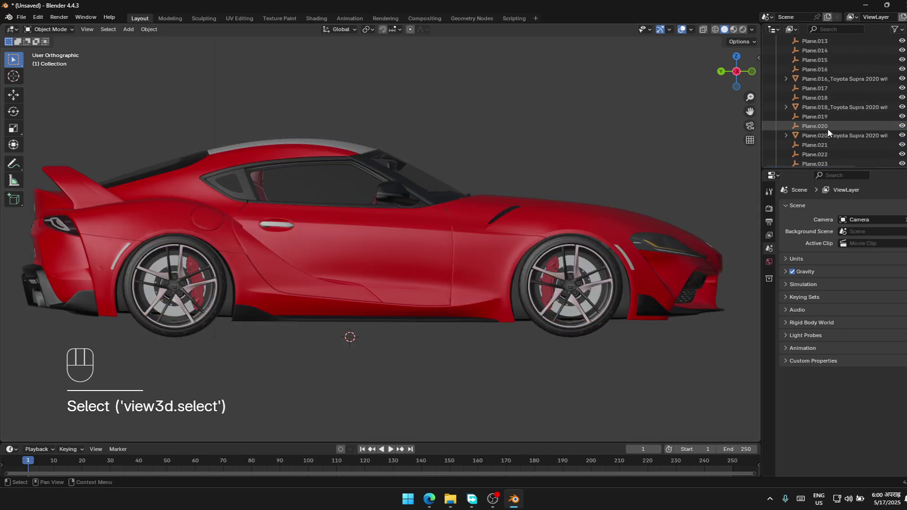
Undo the parent clearing and the collection move for all objects, back to the joined body without its wheels.
{"action": "key", "text": "ctrl+z"}
{"action": "key", "text": "ctrl+z"}
{"action": "key", "text": "ctrl+z"}
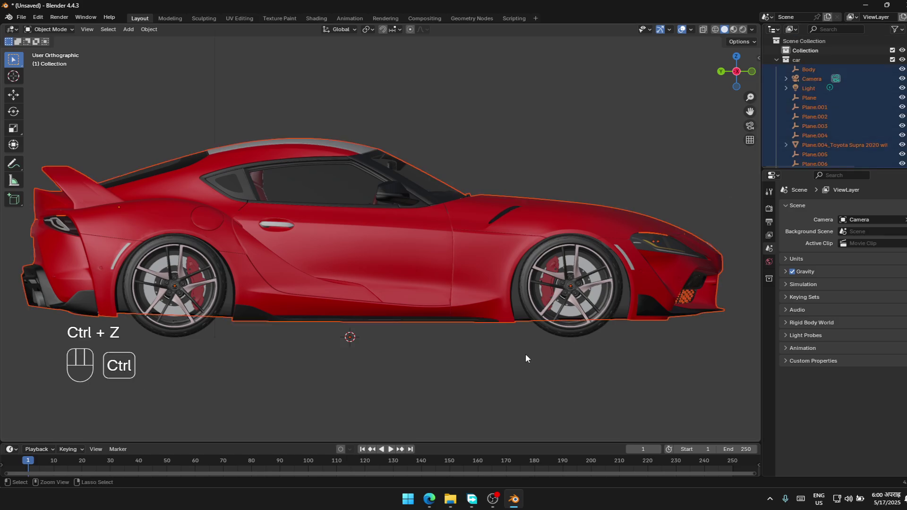
{"action": "key", "text": "ctrl+z"}
{"action": "key", "text": "ctrl+z"}
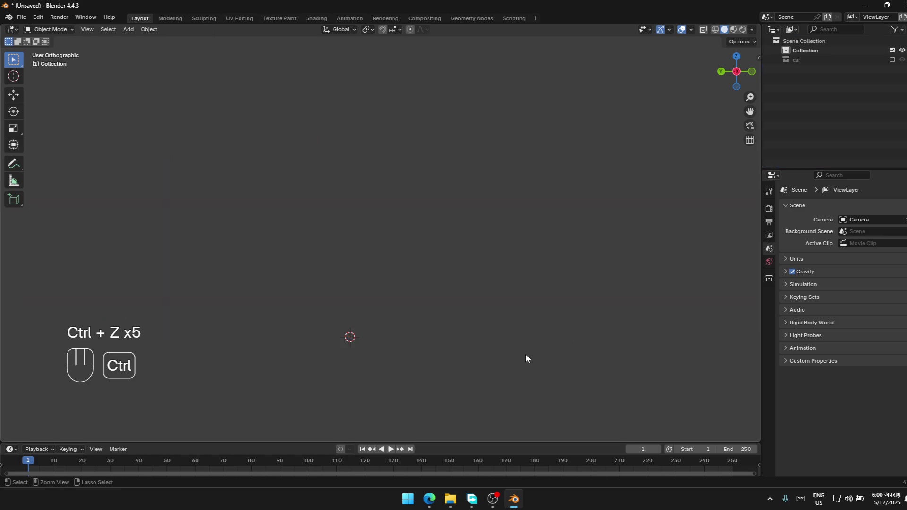
{"action": "key", "text": "ctrl+z"}
{"action": "key", "text": "ctrl+z"}
{"action": "key", "text": "ctrl+z"}
{"action": "key", "text": "ctrl+z"}
{"action": "key", "text": "ctrl+z"}
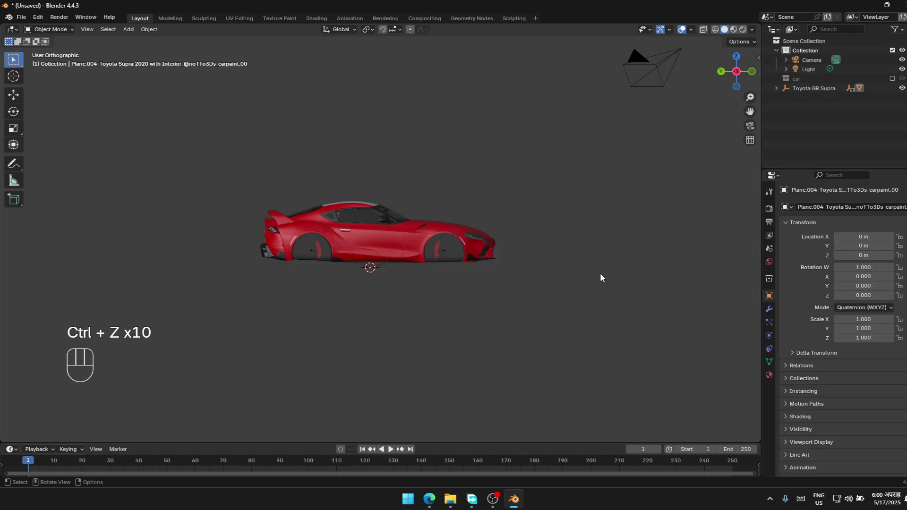
Switch to wireframe shading and select only the joined car body mesh, without the camera, light and empties.
{"action": "scroll", "coordinate": [575, 287], "scroll_direction": "up", "scroll_amount": 4}
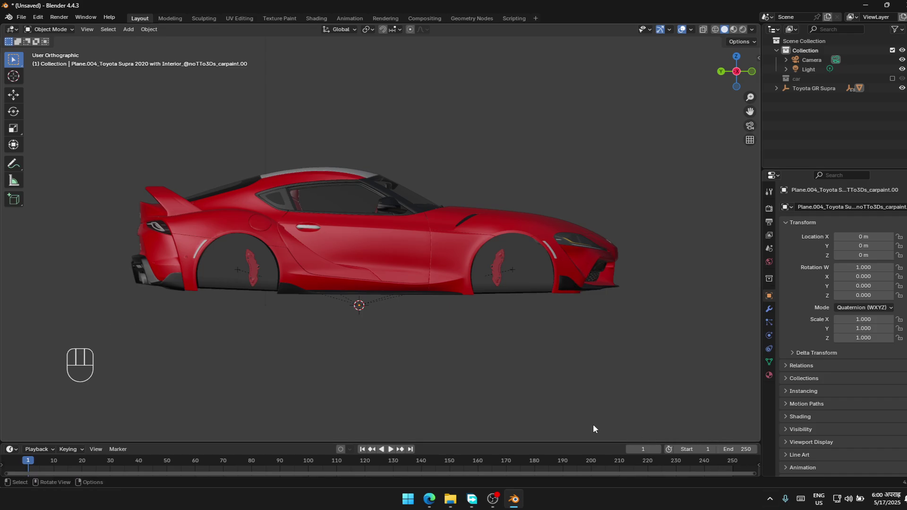
{"action": "left_click", "coordinate": [797, 79]}
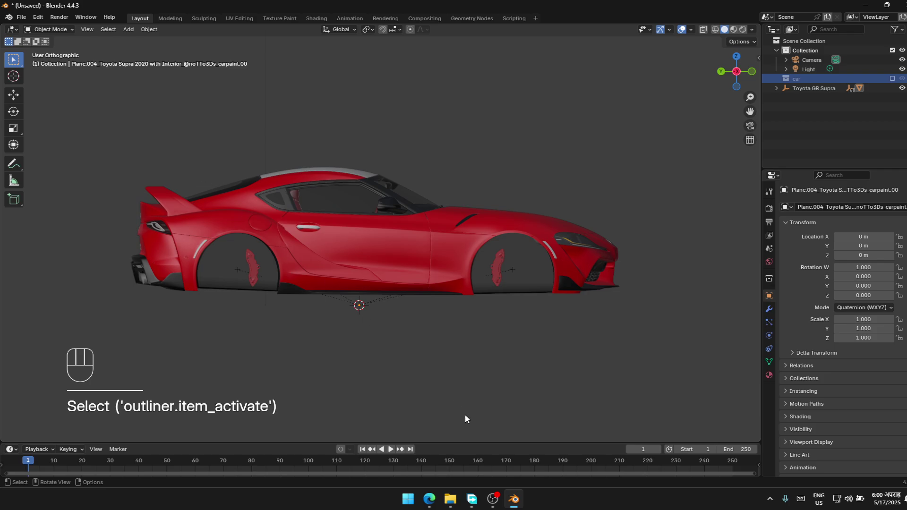
{"action": "key", "text": "a"}
{"action": "key", "text": "z"}
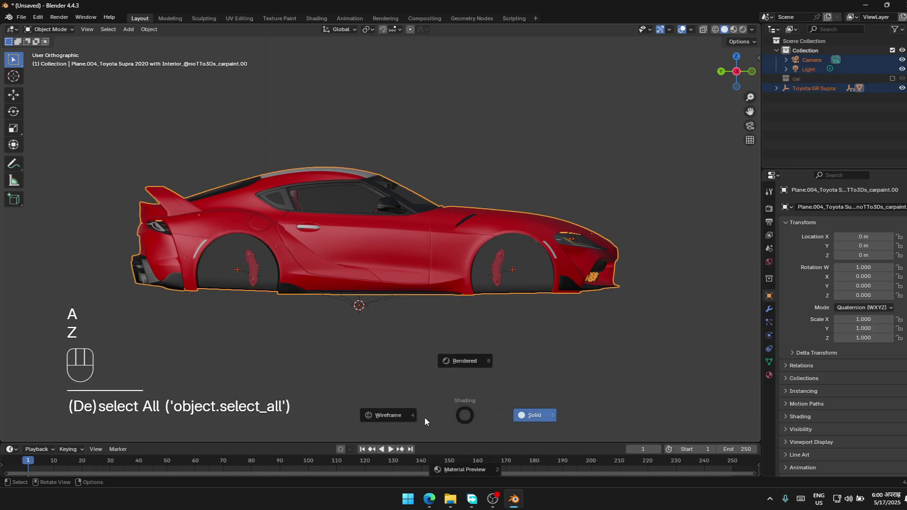
{"action": "left_click", "coordinate": [371, 415]}
{"action": "left_click", "coordinate": [412, 376]}
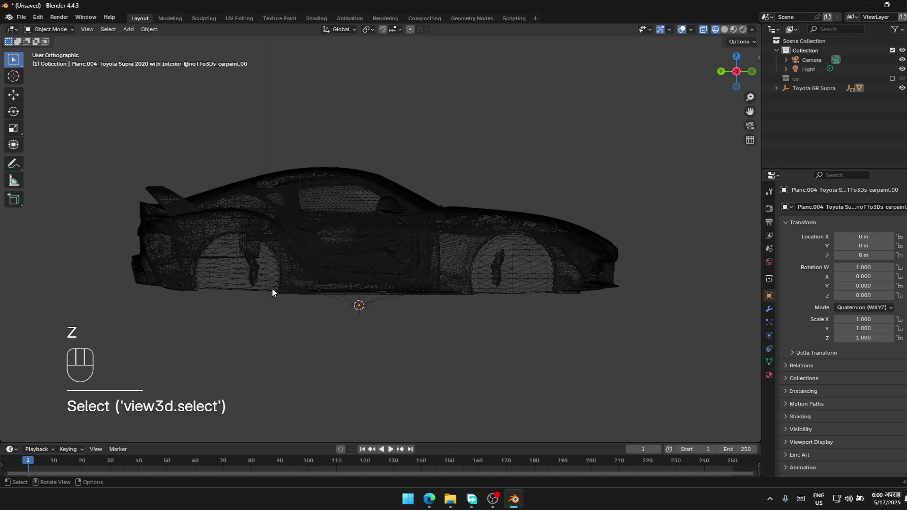
{"action": "left_click", "coordinate": [362, 265]}
{"action": "left_click", "coordinate": [457, 323]}
{"action": "left_click_drag", "start_coordinate": [162, 115], "coordinate": [562, 321]}
{"action": "left_click", "coordinate": [396, 263]}
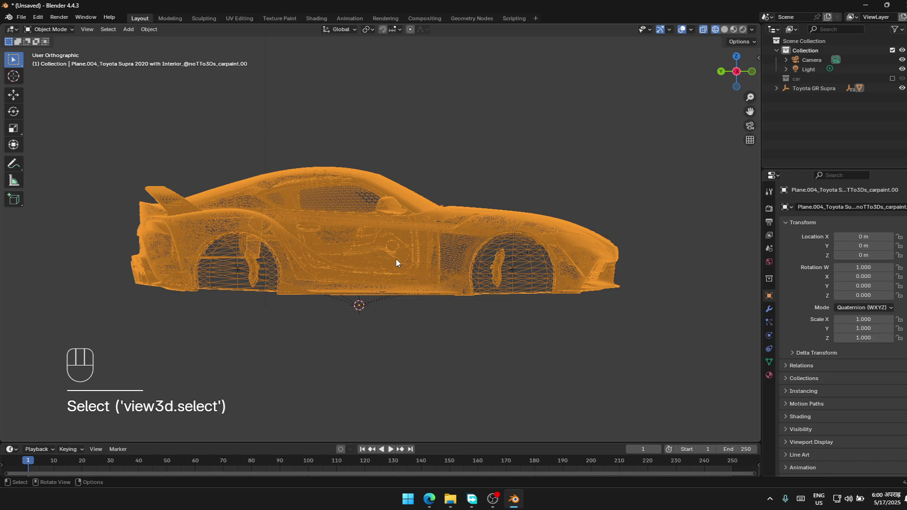
Clear the car body's parent while keeping its transformation, and move the body to the car collection.
{"action": "key", "text": "alt+p"}
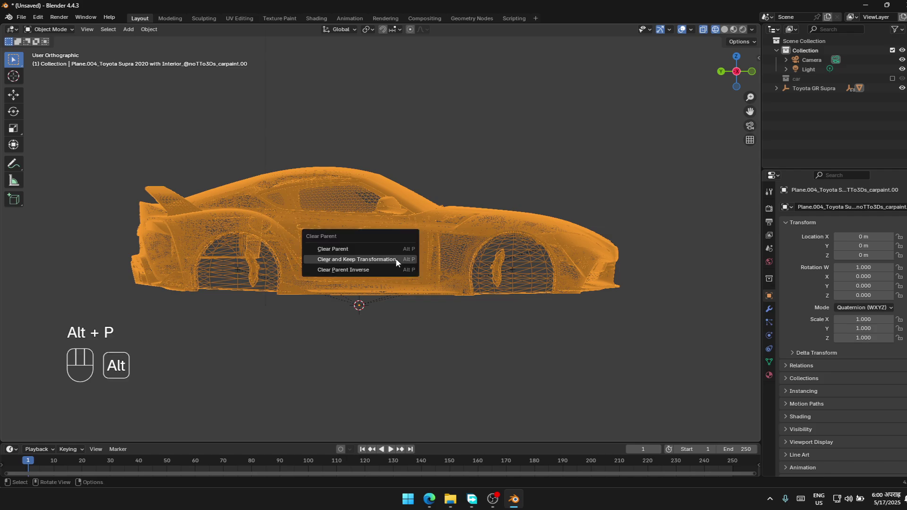
{"action": "left_click", "coordinate": [396, 260]}
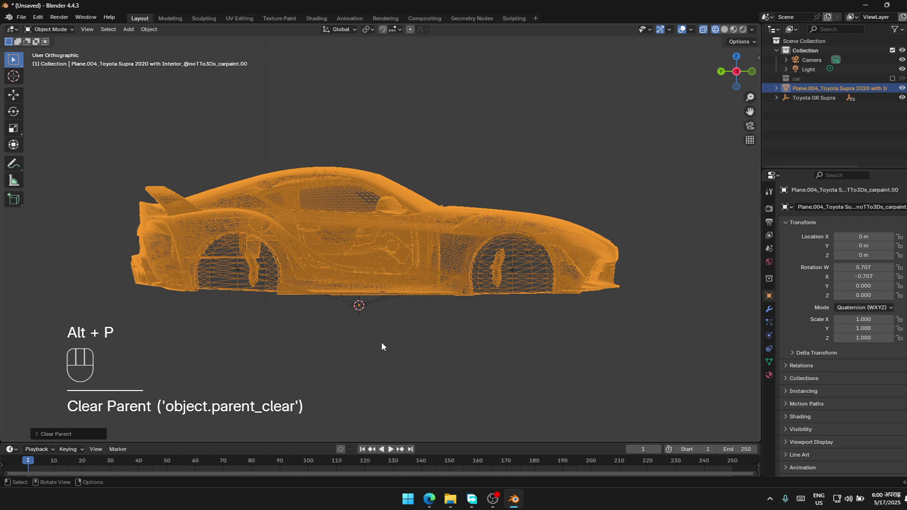
{"action": "key", "text": "m"}
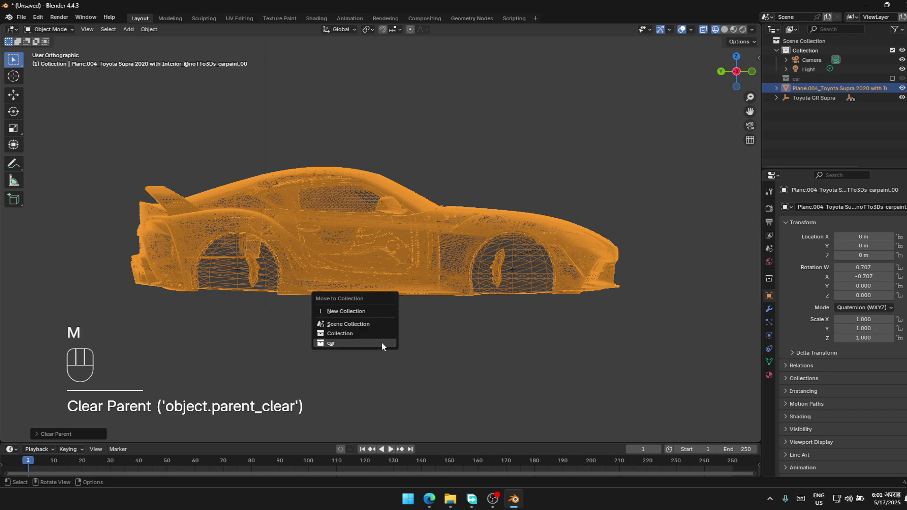
{"action": "left_click", "coordinate": [381, 344]}
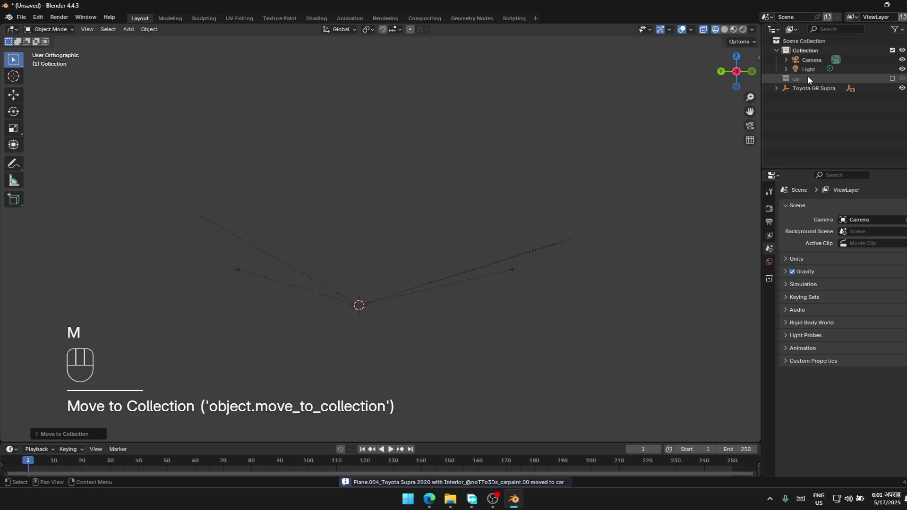
Bring the car collection back into the view layer, and return to solid shading with nothing selected.
{"action": "left_click", "coordinate": [892, 78]}
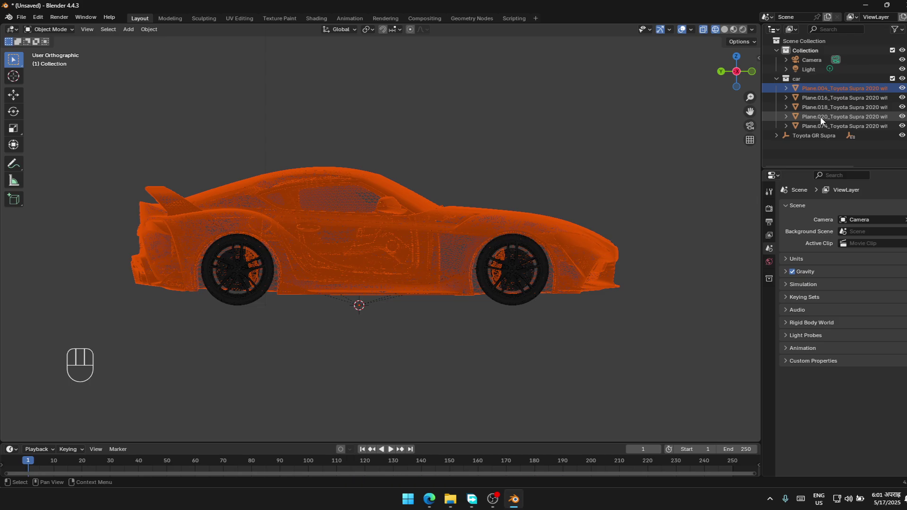
{"action": "left_click", "coordinate": [744, 201]}
{"action": "key", "text": "z"}
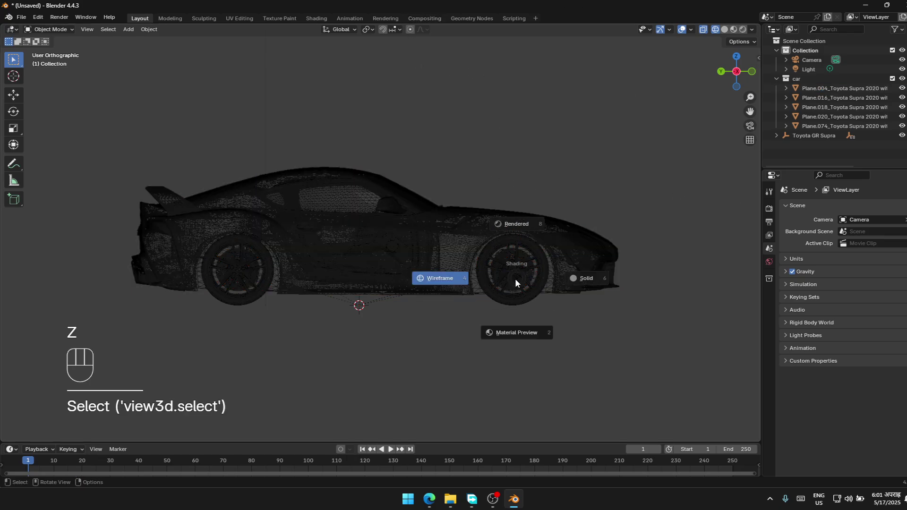
{"action": "left_click", "coordinate": [594, 279]}
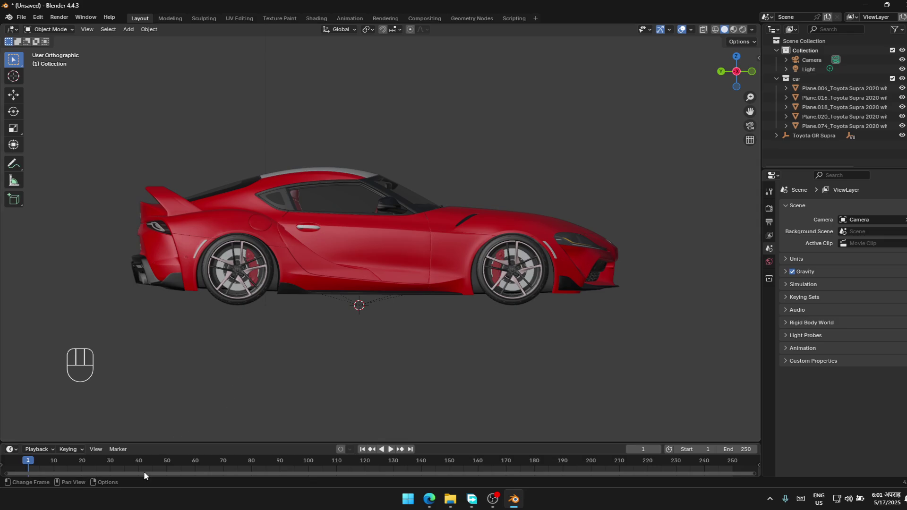
Select the whole car, including the body and all four wheels, with a box selection around it.
{"action": "scroll", "coordinate": [377, 385], "scroll_direction": "up", "scroll_amount": 2}
{"action": "scroll", "coordinate": [395, 382], "scroll_direction": "down", "scroll_amount": 1}
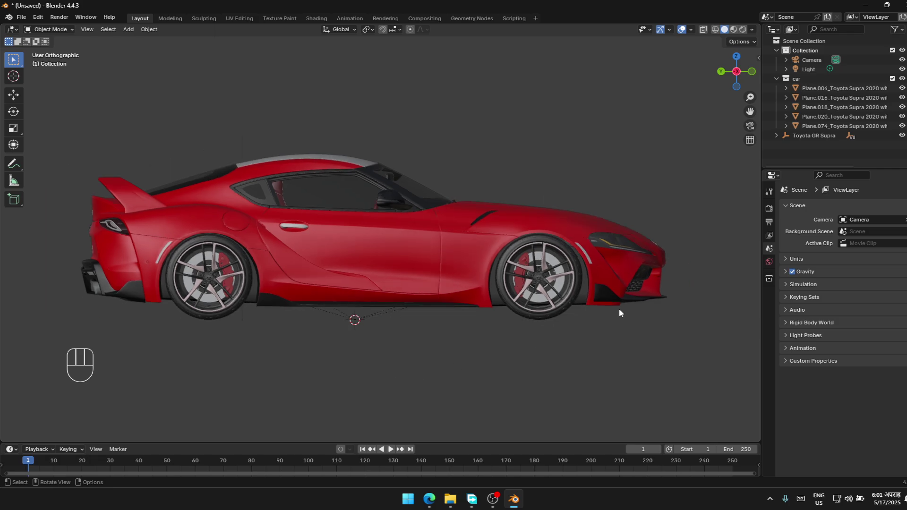
{"action": "left_click", "coordinate": [529, 265]}
{"action": "left_click_drag", "start_coordinate": [62, 130], "coordinate": [761, 350]}
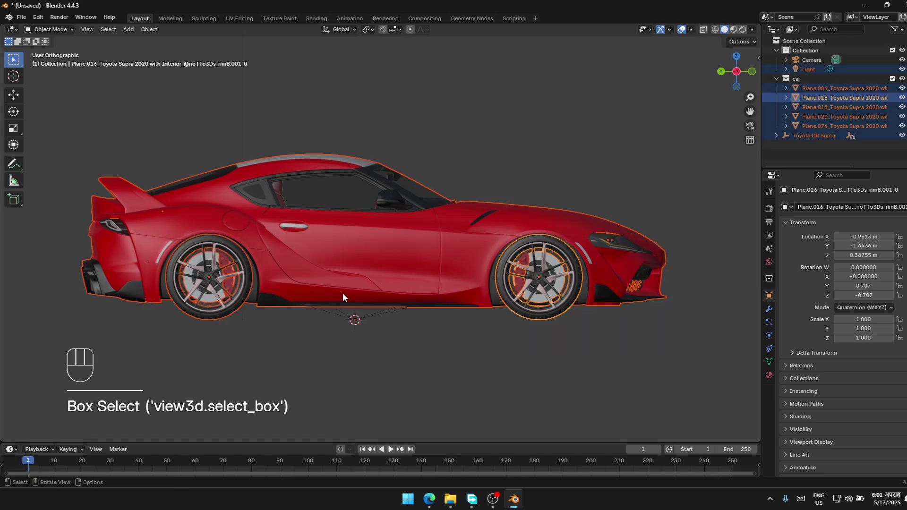